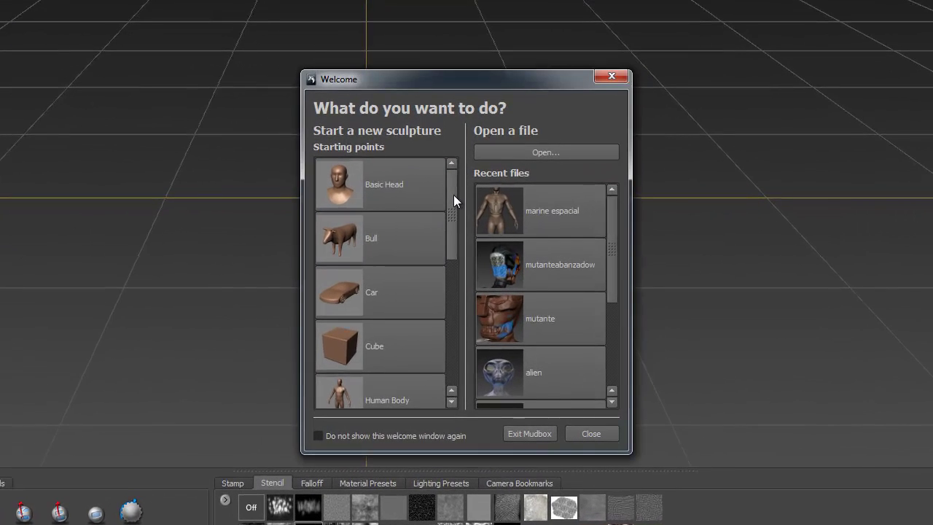
- Start a new sculpture from the Human Body starting point and frame the head and shoulders
drag(458, 208, 458, 220)
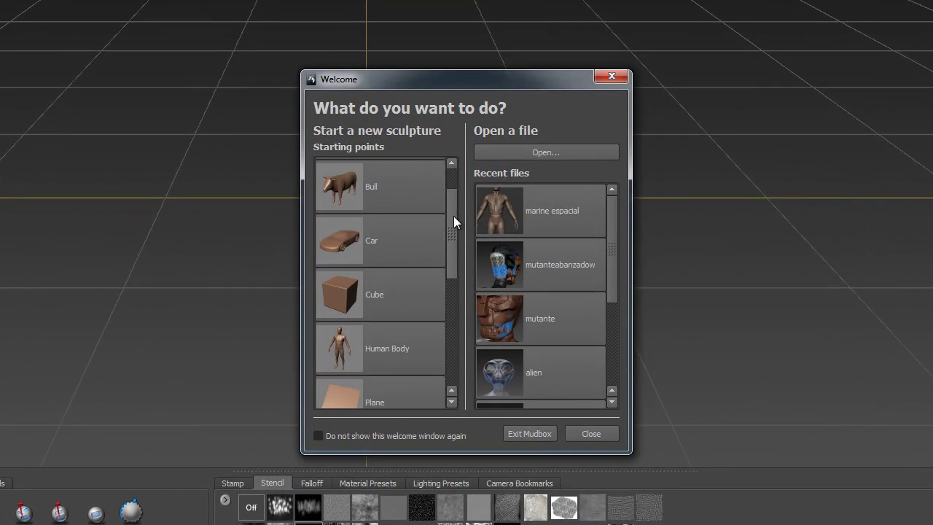
scroll(453, 212, down, 1)
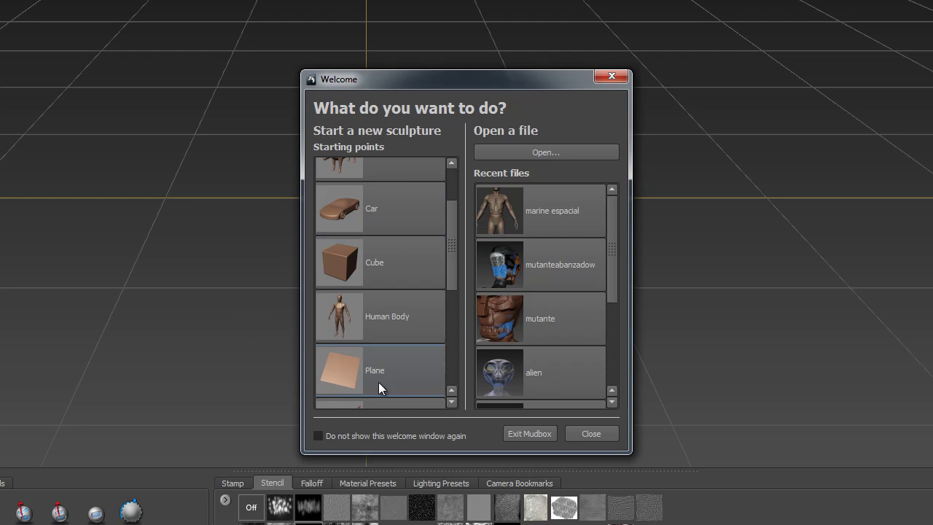
click(364, 317)
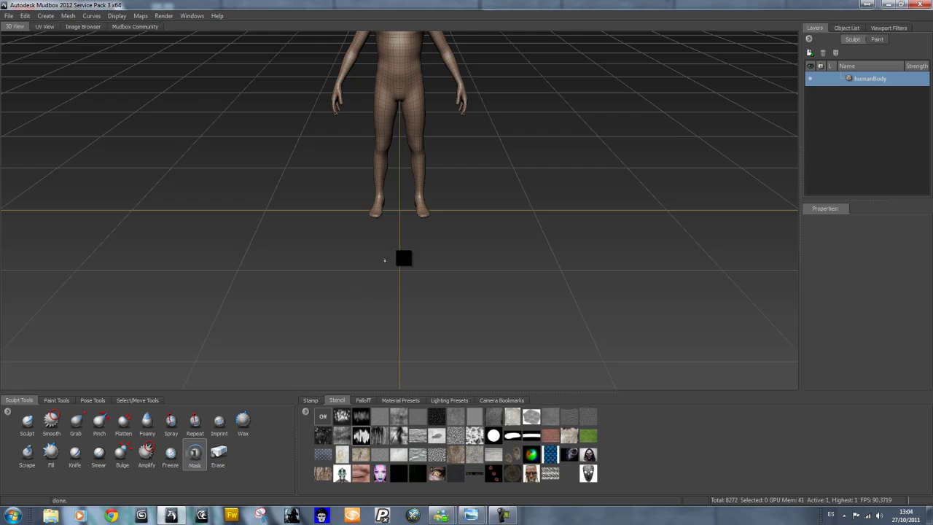
alt+middle_drag(580, 149, 587, 256)
scroll(582, 217, up, 2)
scroll(584, 218, up, 3)
scroll(606, 214, up, 1)
scroll(588, 256, up, 3)
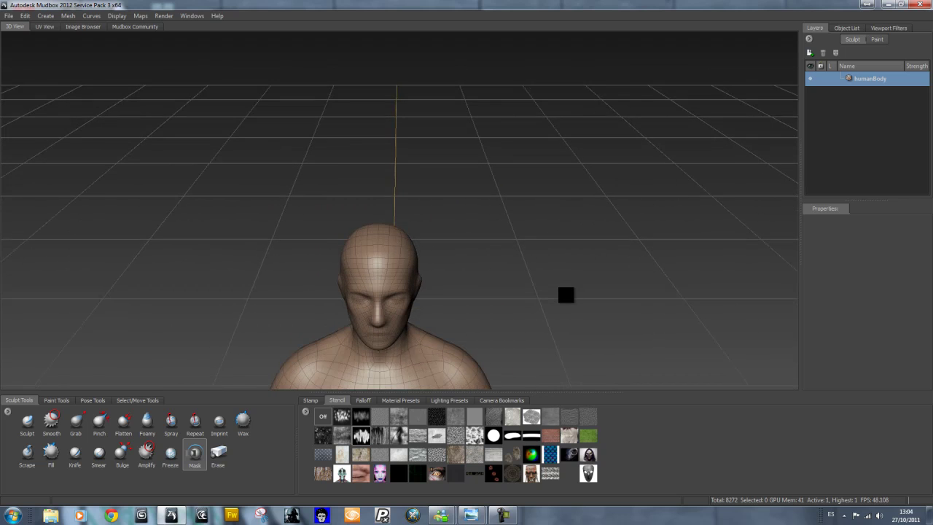
alt+middle_drag(566, 295, 583, 277)
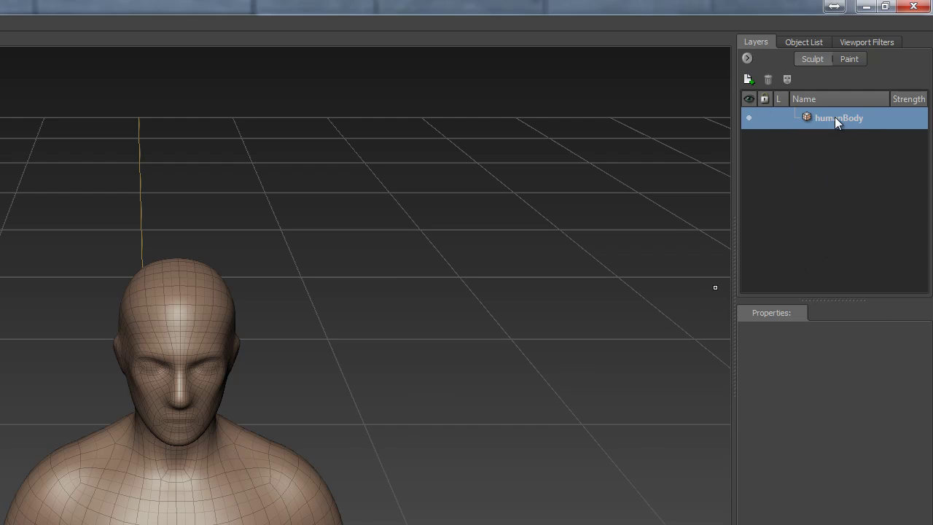
- Add a sculpt layer above humanBody and subdivide the mesh up to level 3
click(747, 81)
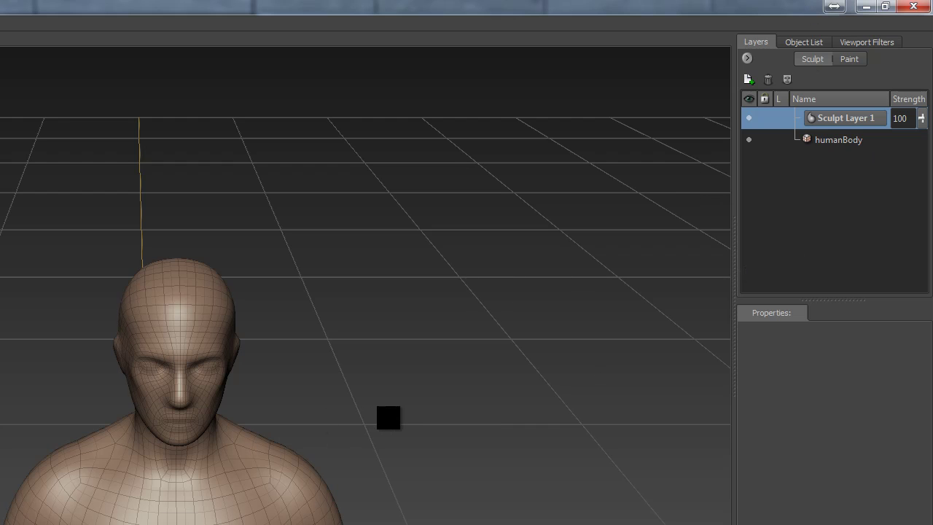
alt+middle_drag(411, 418, 426, 393)
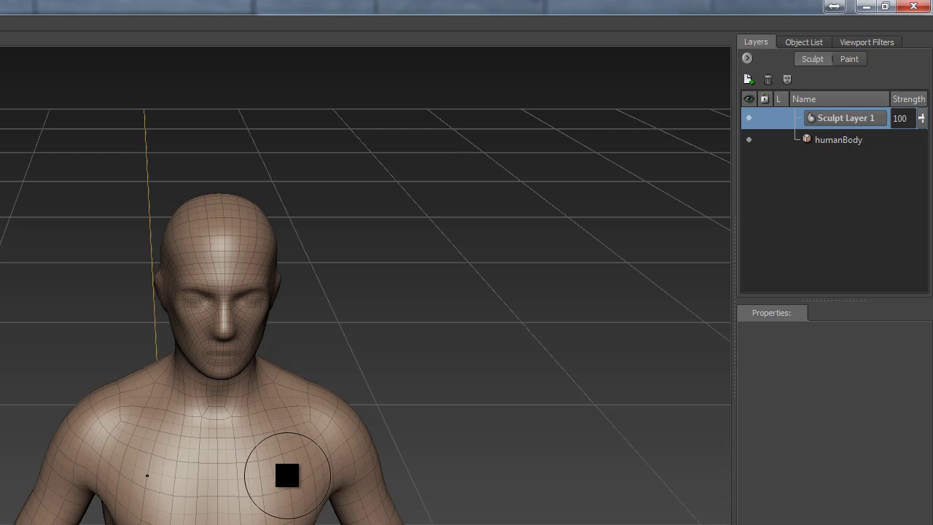
key(shift+d)
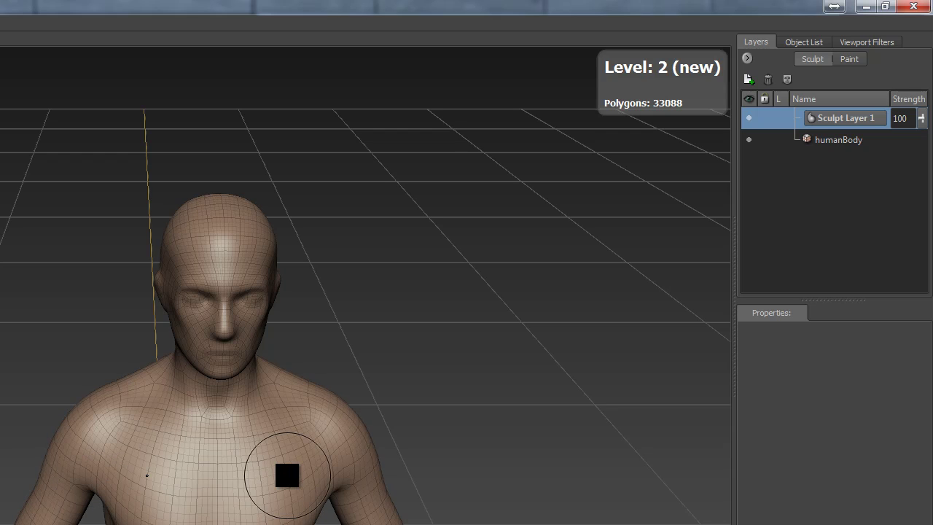
key(shift+d)
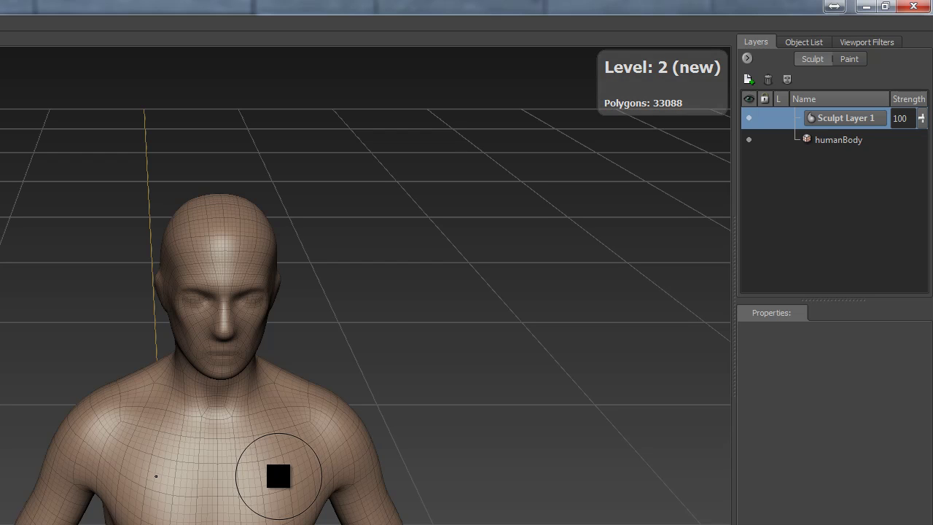
- Inflate the whole head, including nose, ears and neck, using the Bulge brush at size 6.16 and strength 1.67 with X mirroring
alt+drag(442, 467, 452, 423)
alt+middle_drag(452, 423, 446, 440)
scroll(450, 437, up, 3)
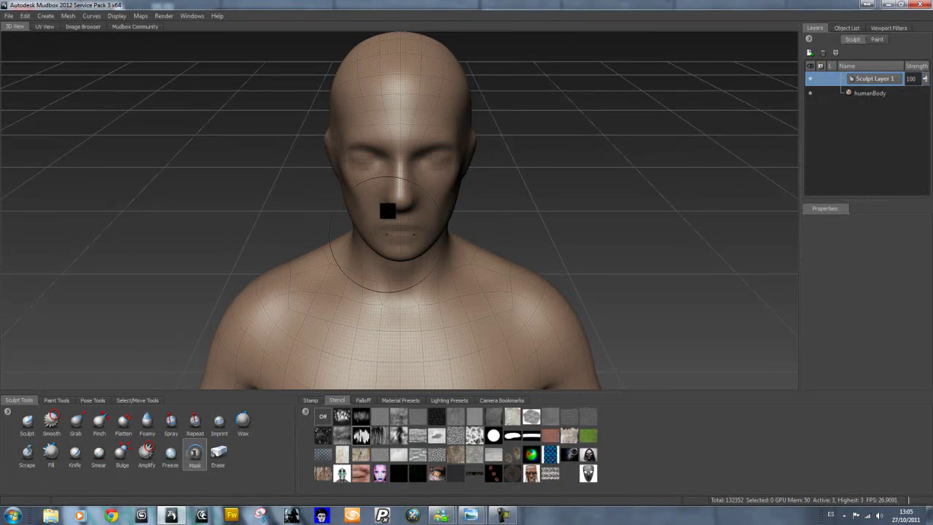
click(122, 456)
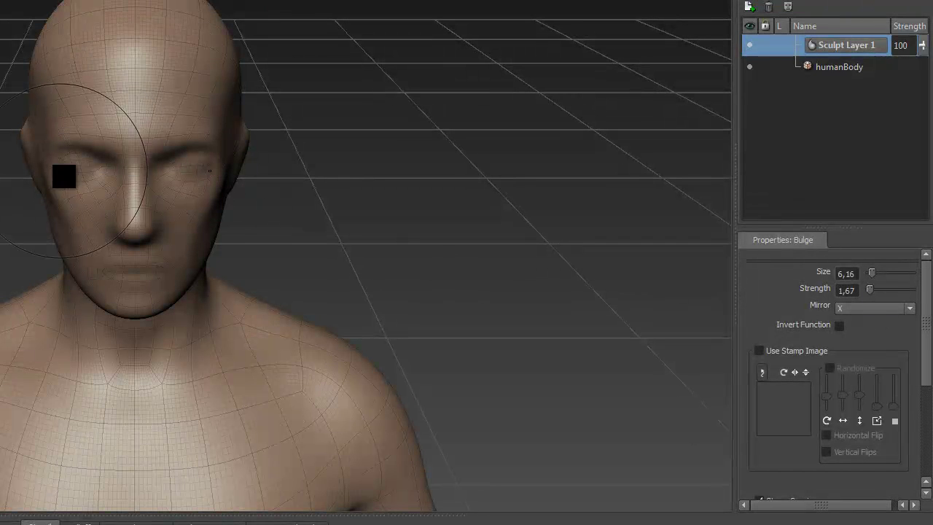
mouse_move(115, 84)
mouse_down()
mouse_move(98, 73)
mouse_move(65, 131)
mouse_move(111, 244)
mouse_move(132, 270)
mouse_move(235, 239)
mouse_move(267, 277)
mouse_move(359, 287)
mouse_move(470, 278)
mouse_move(481, 248)
mouse_up()
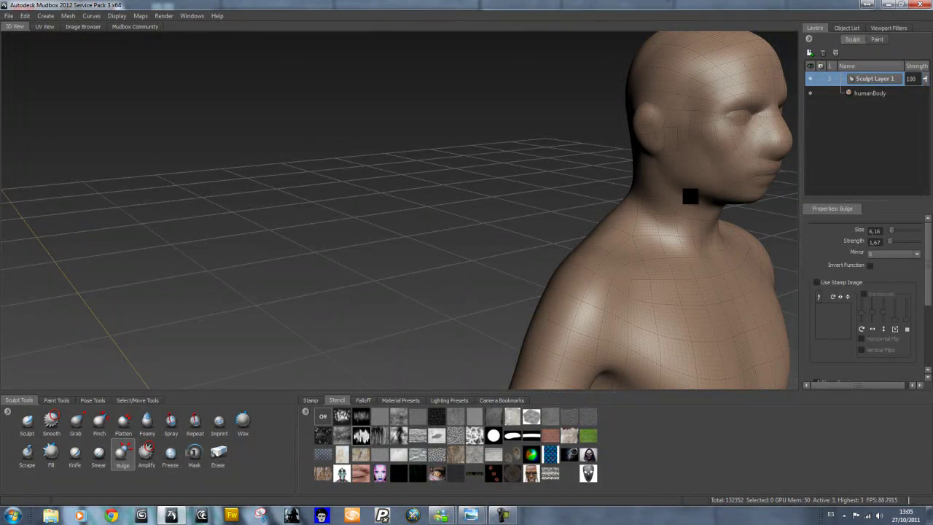
mouse_move(651, 187)
alt+mouse_down()
mouse_move(602, 211)
mouse_move(549, 221)
mouse_move(617, 223)
mouse_move(756, 175)
alt+mouse_up()
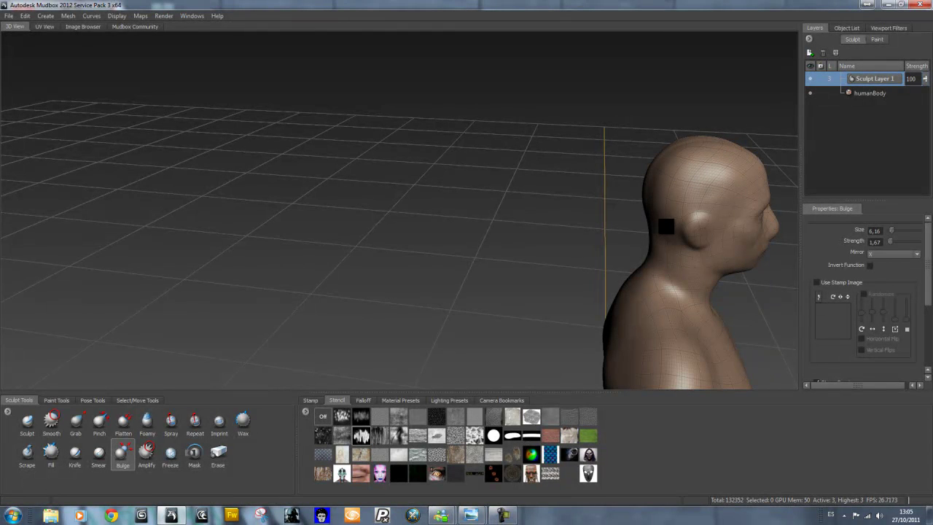
mouse_move(641, 224)
alt+mouse_down()
mouse_move(617, 254)
mouse_move(685, 267)
mouse_move(663, 202)
alt+mouse_up()
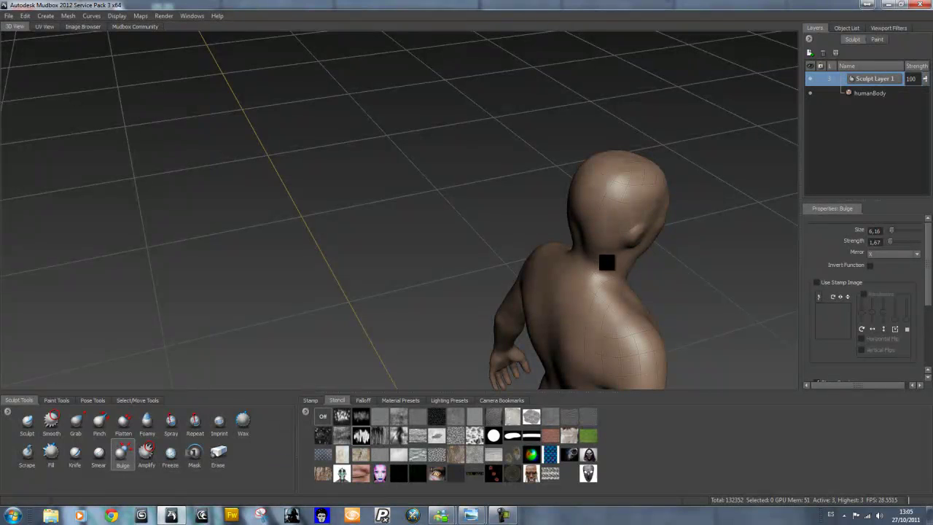
alt+drag(659, 271, 320, 254)
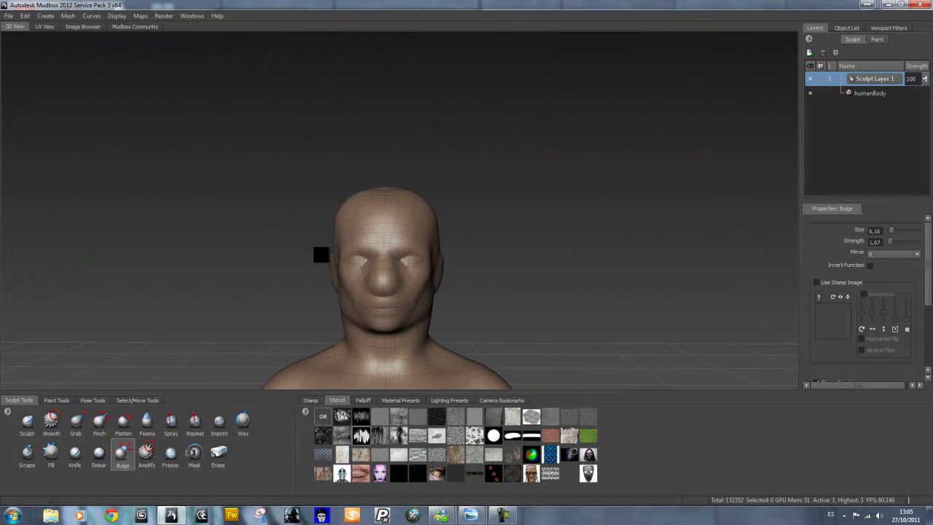
click(919, 255)
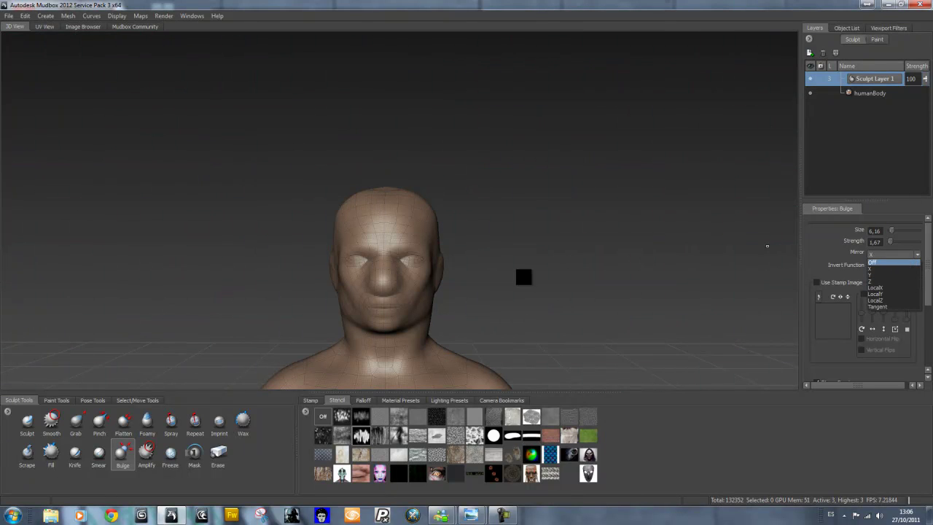
click(550, 239)
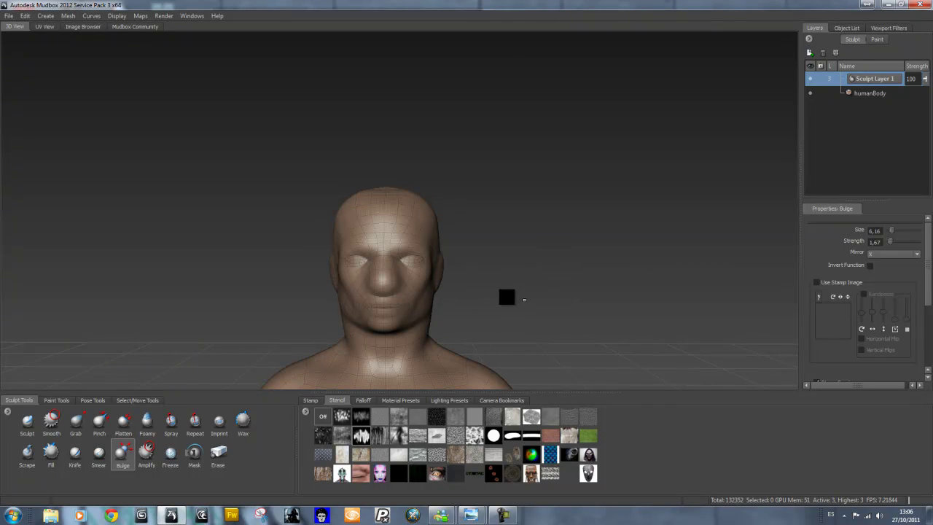
- Mask the layer's bulge off the neck below the jaw with the Mask brush at size 2.67, strength 74.51 and X mirroring
mouse_move(488, 294)
alt+mouse_down()
mouse_move(489, 284)
mouse_move(548, 280)
alt+mouse_up()
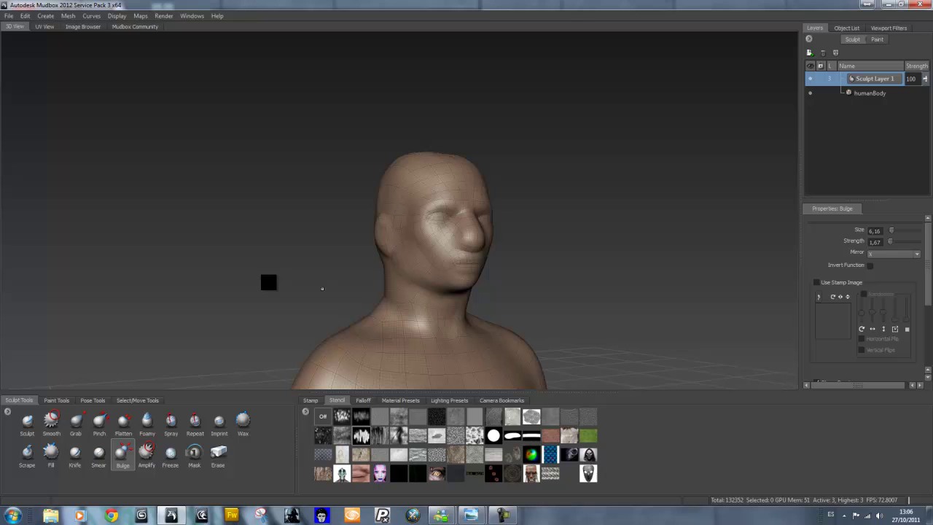
click(195, 454)
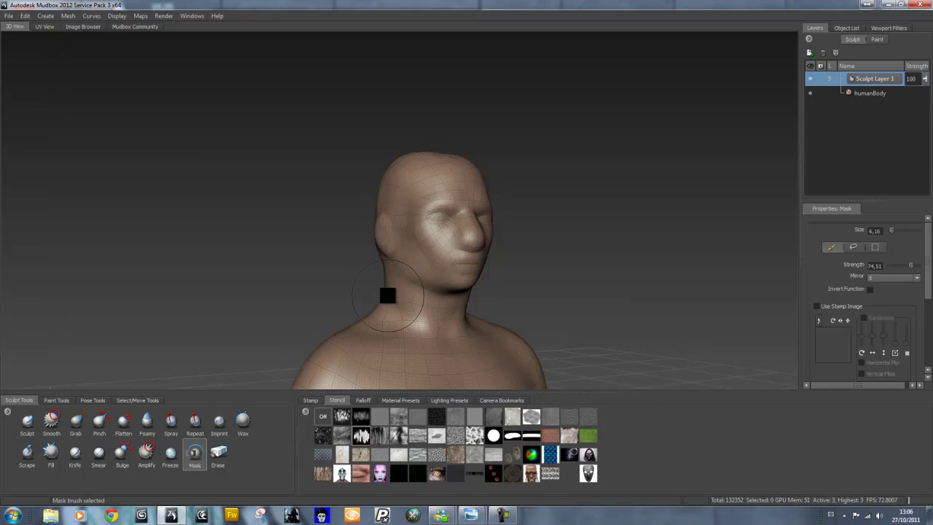
drag(402, 282, 408, 295)
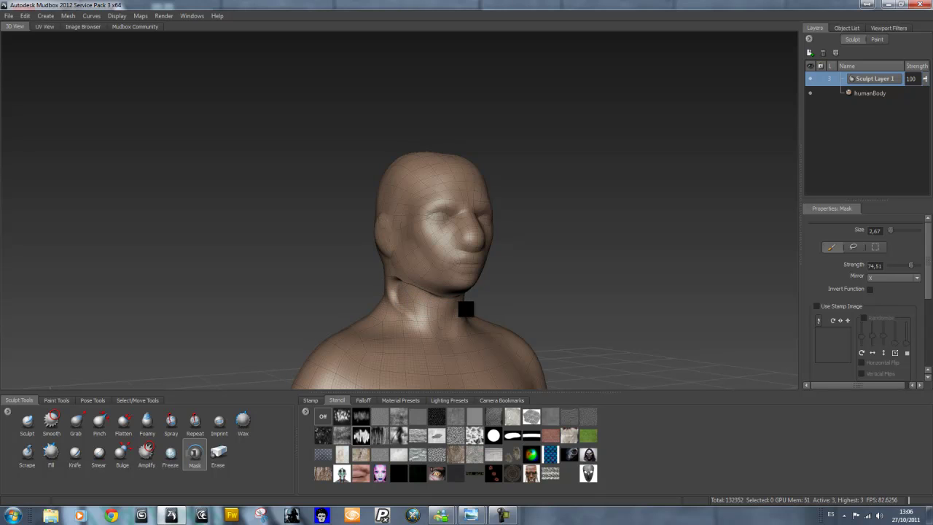
drag(443, 315, 392, 295)
alt+middle_drag(364, 311, 369, 318)
mouse_move(369, 318)
alt+mouse_down()
mouse_move(481, 327)
mouse_move(501, 318)
mouse_move(478, 330)
alt+mouse_up()
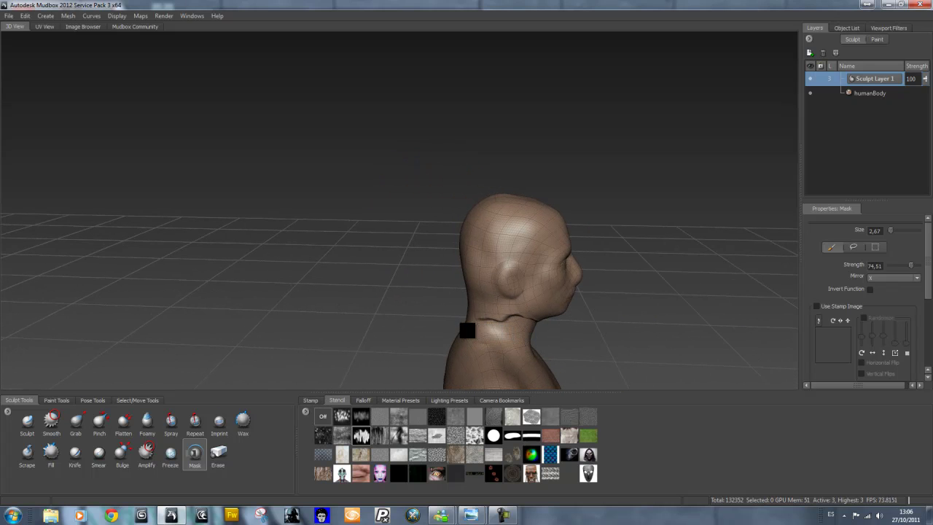
mouse_move(559, 328)
alt+mouse_down()
mouse_move(519, 338)
mouse_move(430, 334)
alt+mouse_up()
- Mask the bulge off the eyes, nose, cheeks and forehead, leaving a raised hood edge around the face
mouse_move(461, 299)
alt+middle_down()
mouse_move(539, 289)
mouse_move(546, 267)
alt+middle_up()
scroll(479, 294, up, 3)
drag(506, 239, 492, 240)
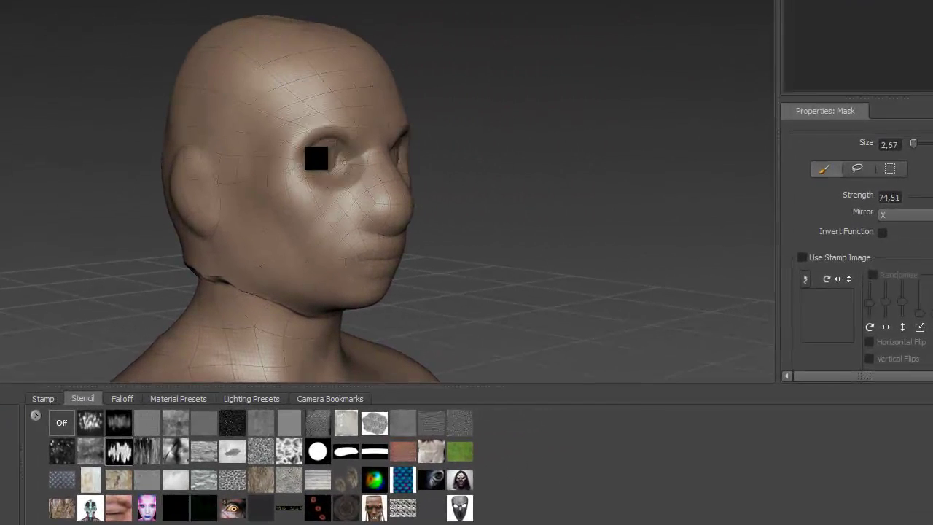
mouse_move(316, 158)
mouse_down()
mouse_move(302, 175)
mouse_move(344, 139)
mouse_move(354, 68)
mouse_move(301, 95)
mouse_move(271, 129)
mouse_move(265, 156)
mouse_move(263, 187)
mouse_move(281, 211)
mouse_move(319, 197)
mouse_move(323, 162)
mouse_move(351, 142)
mouse_move(363, 179)
mouse_move(386, 201)
mouse_move(312, 211)
mouse_move(327, 240)
mouse_up()
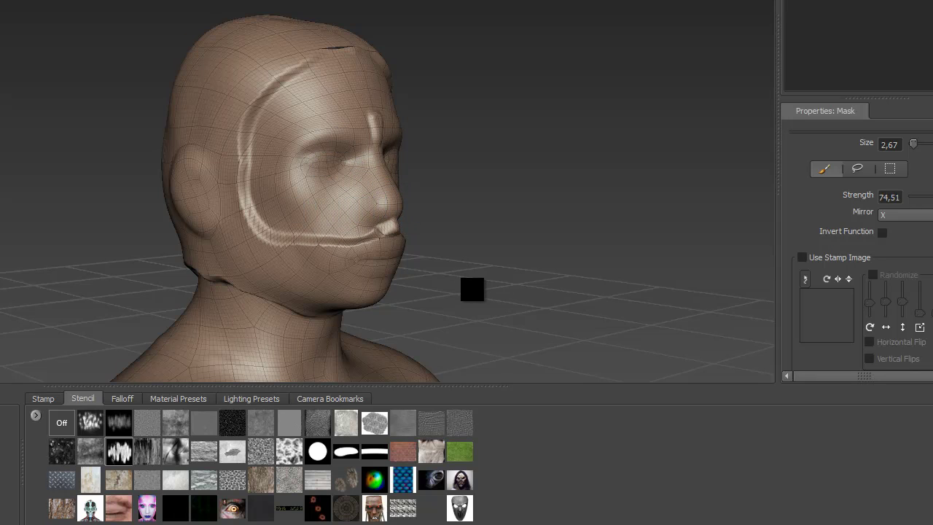
- Reduce the Mask brush size to 2.23 and mask around the lips and chin from the front
alt+middle_drag(472, 290, 358, 281)
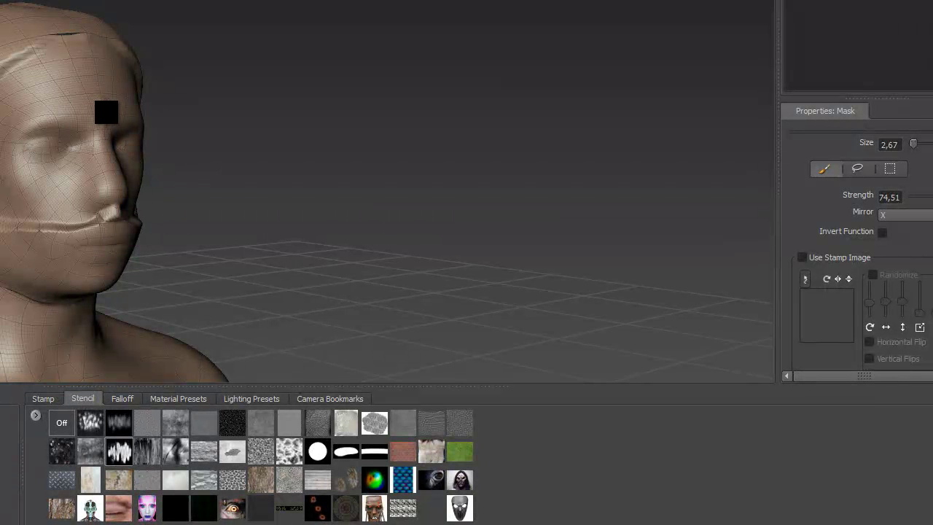
mouse_move(260, 248)
alt+mouse_down()
mouse_move(189, 256)
mouse_move(46, 248)
mouse_move(103, 236)
mouse_move(131, 244)
alt+mouse_up()
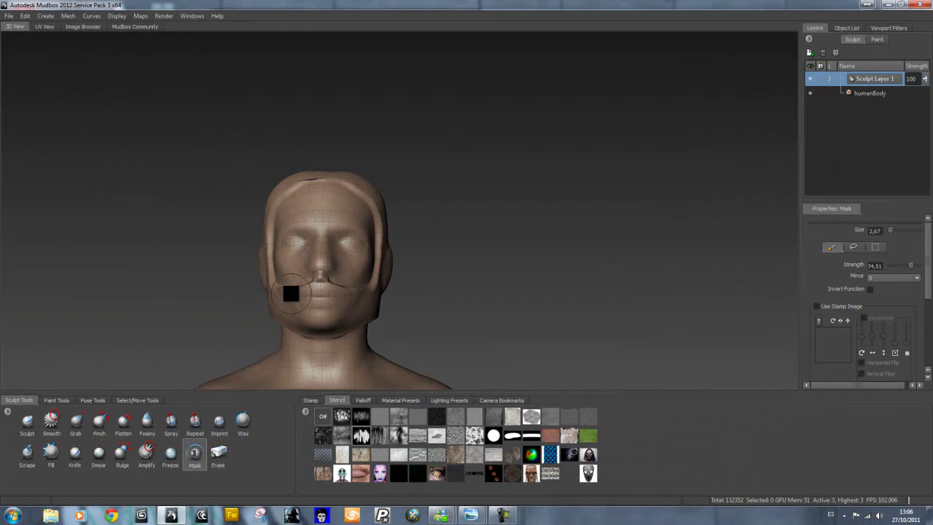
key(b)
drag(322, 284, 325, 290)
- Mask the area around the ear and shape the hood's lower edge behind it and along the nape
alt+drag(439, 331, 546, 323)
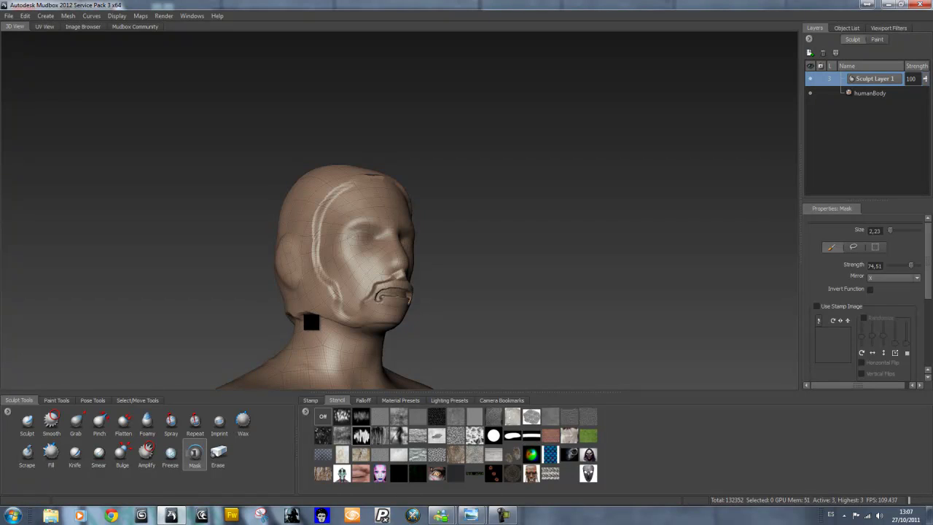
mouse_move(308, 328)
alt+mouse_down()
mouse_move(444, 354)
mouse_move(470, 350)
alt+mouse_up()
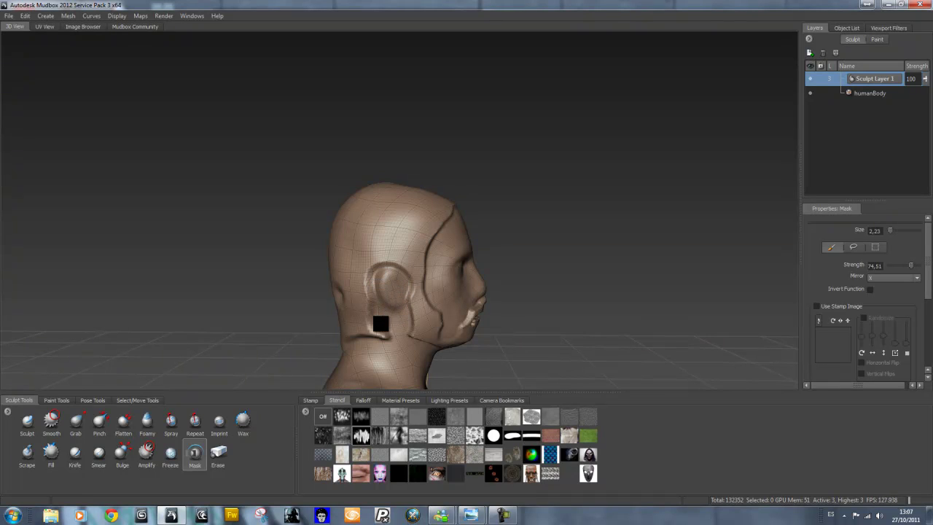
mouse_move(375, 344)
alt+mouse_down()
mouse_move(538, 353)
mouse_move(402, 355)
mouse_move(431, 341)
mouse_move(165, 306)
mouse_move(231, 323)
mouse_move(309, 270)
alt+mouse_up()
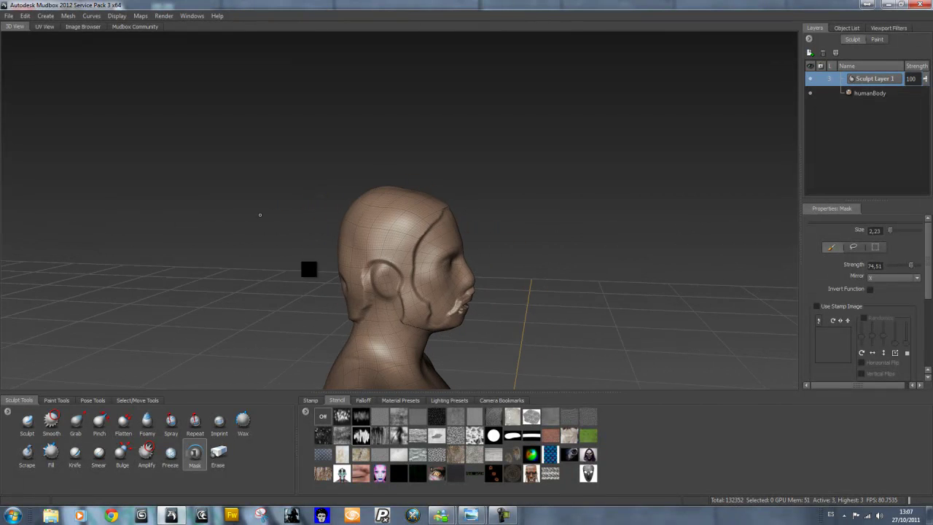
- Smooth the hood edges behind the ear, along the jaw and over the forehead, enlarging the Smooth brush to size 4.84
click(52, 422)
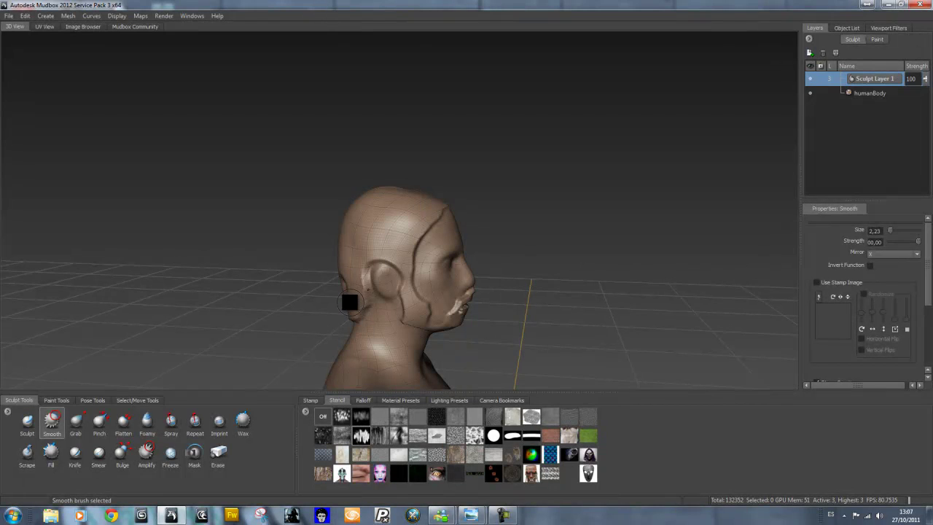
drag(376, 306, 359, 295)
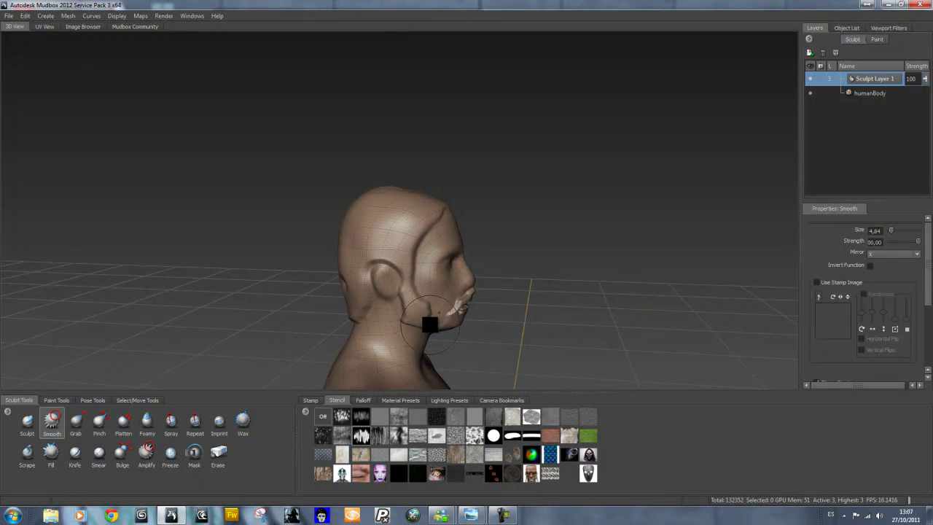
alt+drag(490, 302, 451, 361)
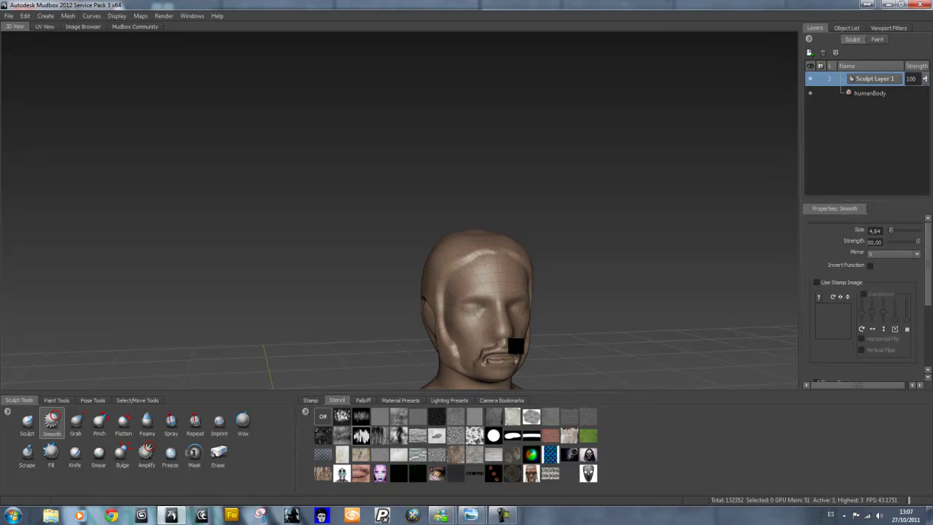
alt+drag(496, 345, 607, 361)
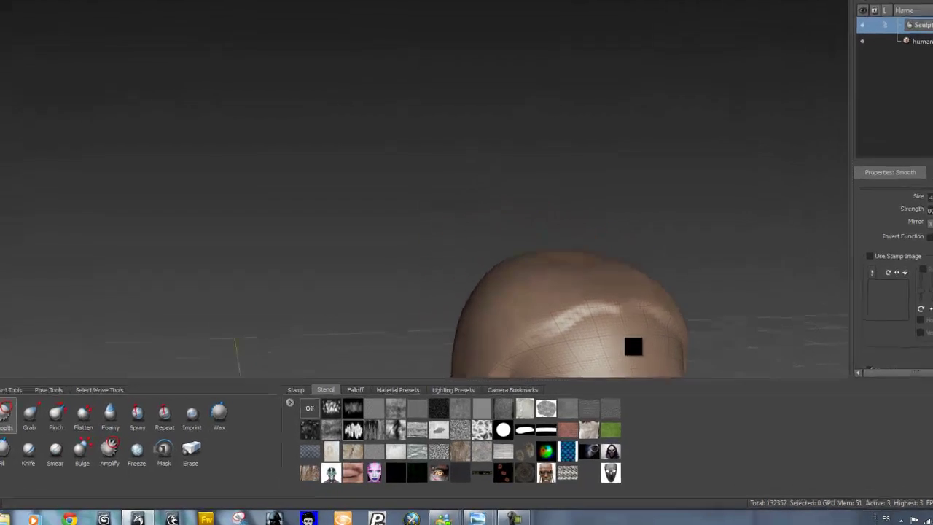
alt+drag(773, 291, 770, 215)
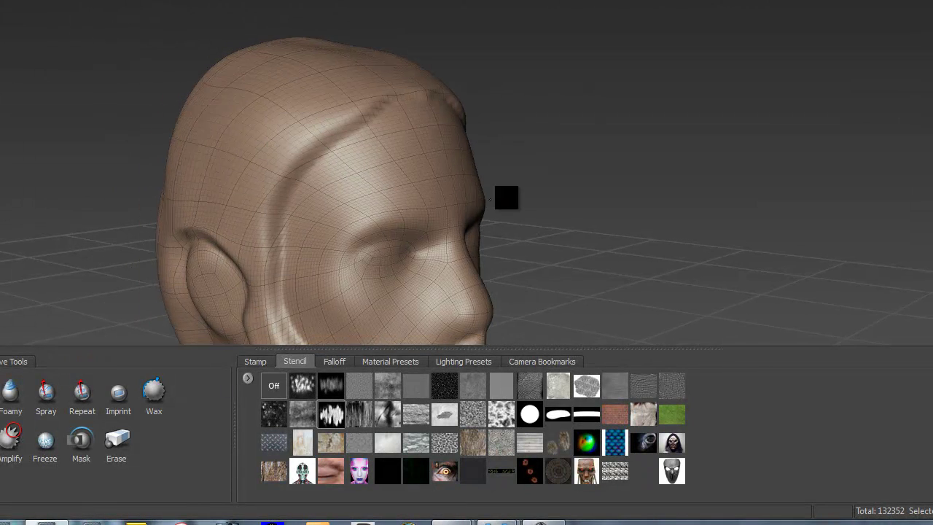
- Overlay the stencil with rough white vertical streaks on the side view of the head
alt+middle_drag(506, 197, 538, 182)
alt+drag(538, 182, 668, 183)
alt+middle_drag(466, 180, 573, 163)
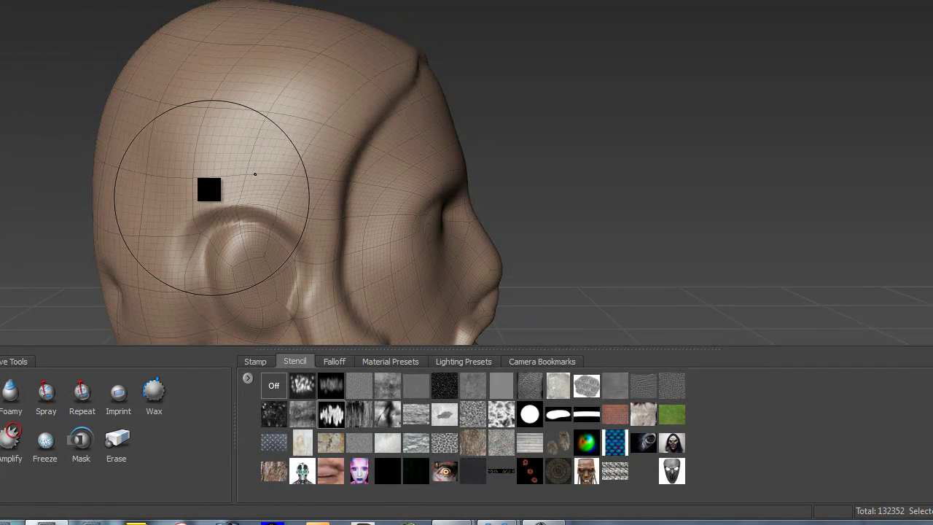
click(332, 421)
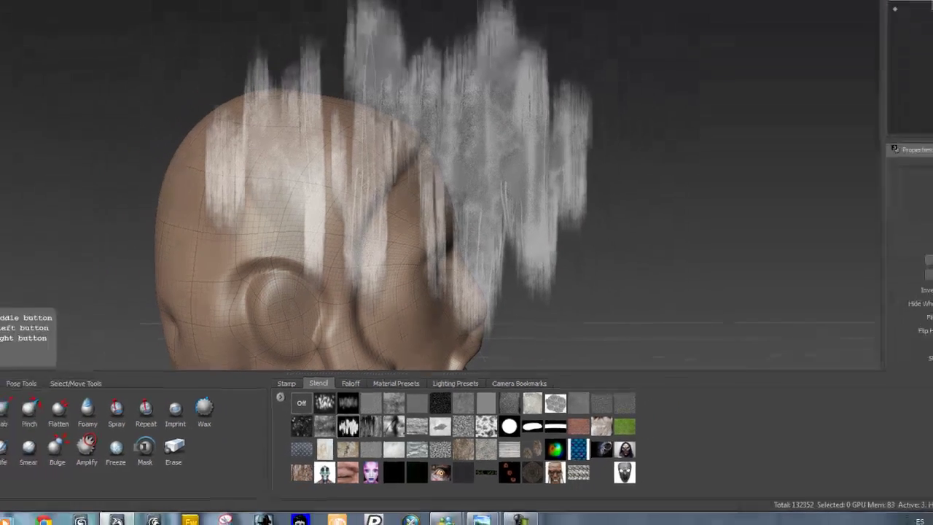
- Sculpt the stencil's vertical streaks onto the side of the head with the Sculpt brush, and hide the stencil
click(28, 424)
click(477, 270)
mouse_move(316, 218)
mouse_down()
mouse_move(313, 244)
mouse_move(278, 196)
mouse_move(408, 179)
mouse_move(403, 211)
mouse_up()
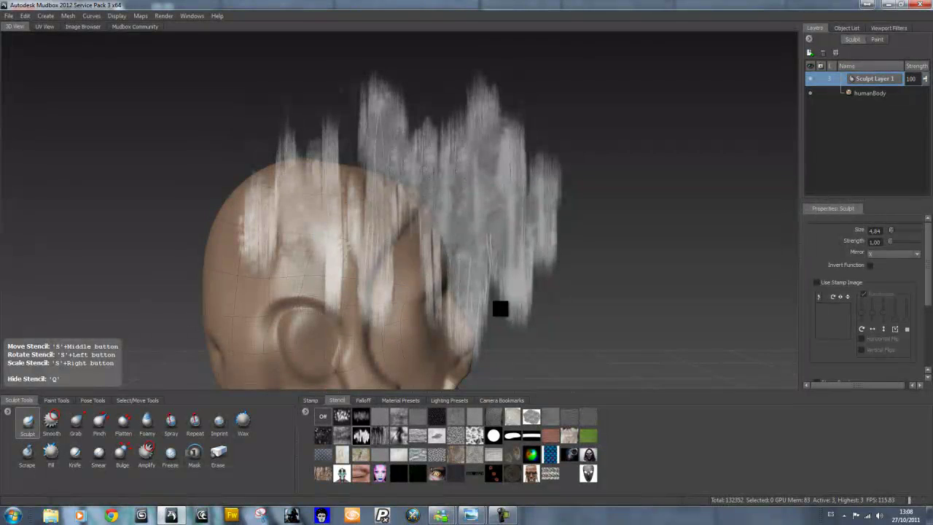
key(q)
- Bulge the torso, shoulders and arms from the front using the Bulge brush at size 26.59 and strength 1.67
alt+middle_drag(552, 319, 531, 324)
mouse_move(530, 325)
alt+mouse_down()
mouse_move(413, 323)
mouse_move(452, 202)
mouse_move(605, 306)
mouse_move(545, 223)
mouse_move(410, 260)
mouse_move(496, 277)
mouse_move(433, 265)
mouse_move(281, 260)
mouse_move(364, 260)
alt+mouse_up()
mouse_move(401, 287)
alt+middle_down()
mouse_move(440, 159)
mouse_move(449, 159)
alt+middle_up()
alt+middle_drag(410, 260, 422, 178)
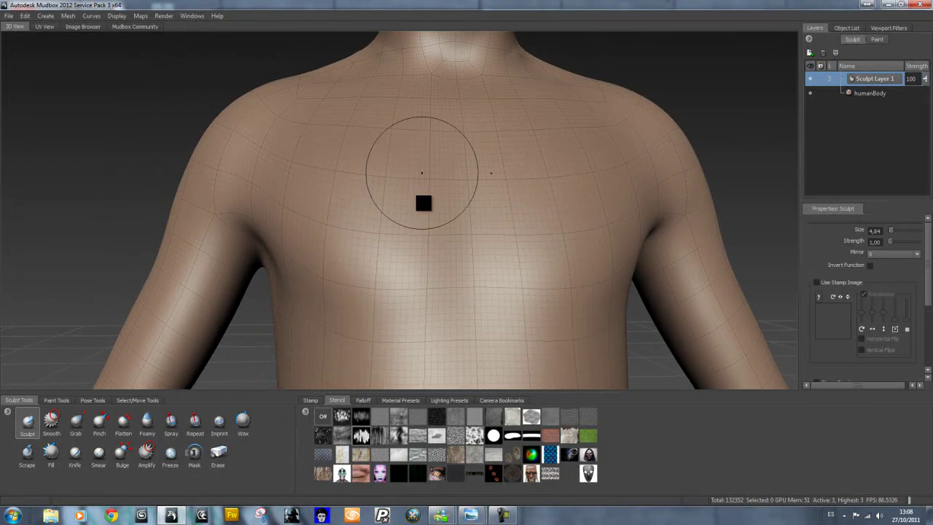
scroll(427, 232, down, 3)
scroll(431, 281, down, 4)
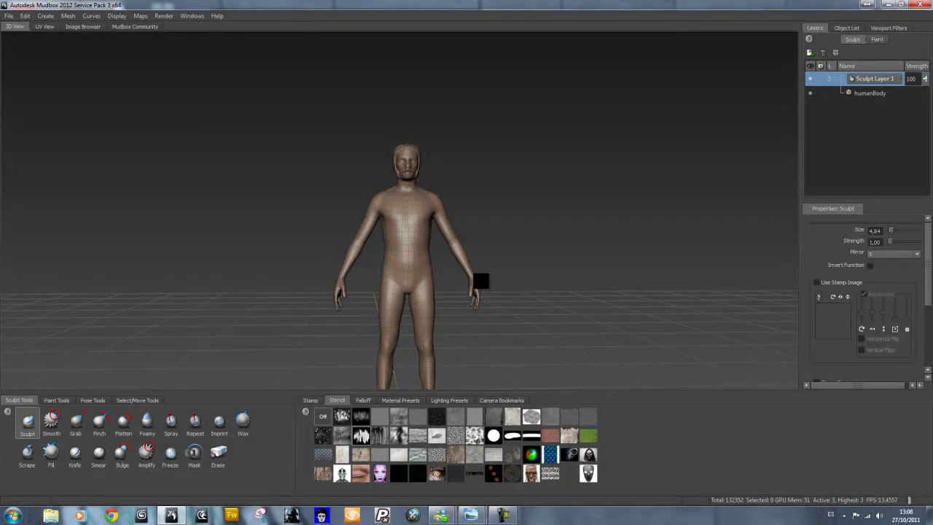
alt+middle_drag(478, 276, 479, 299)
scroll(479, 299, up, 3)
alt+right_drag(480, 302, 479, 327)
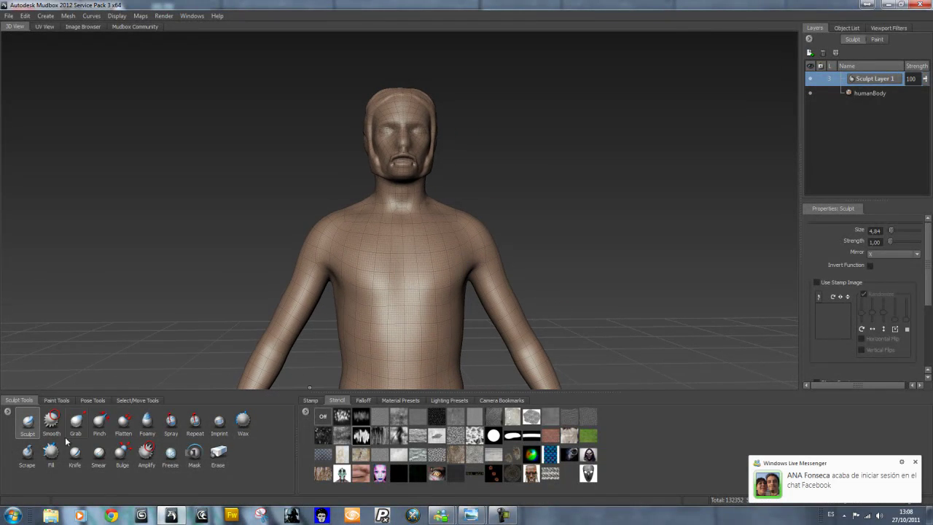
click(124, 455)
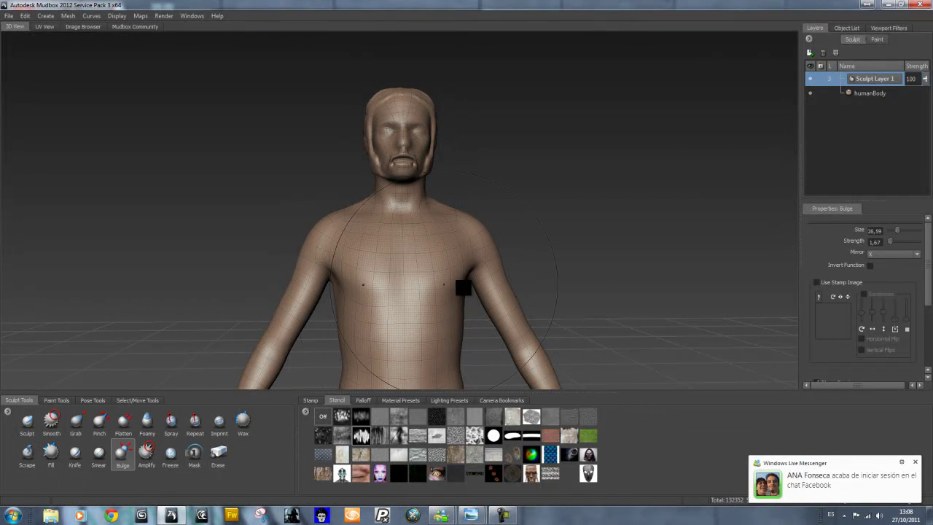
alt+middle_drag(614, 315, 611, 254)
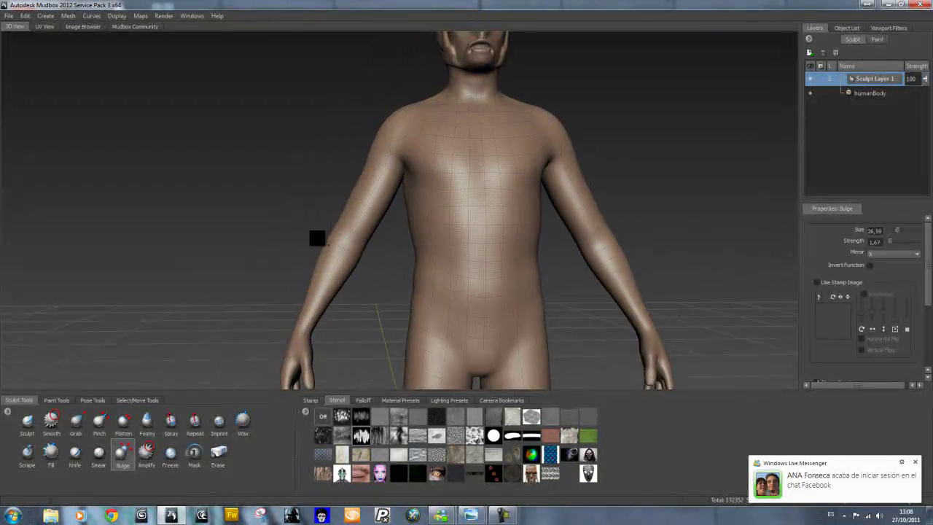
alt+middle_drag(331, 326, 344, 268)
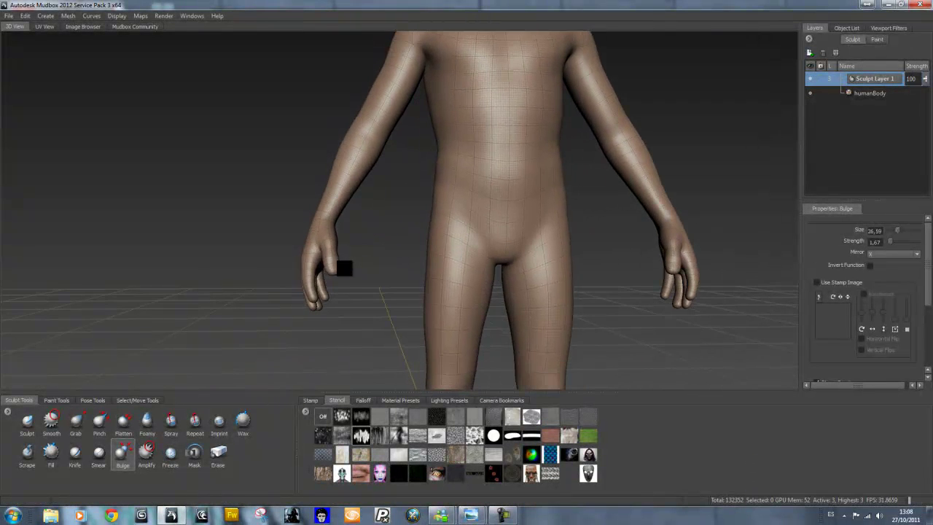
alt+middle_drag(508, 121, 523, 202)
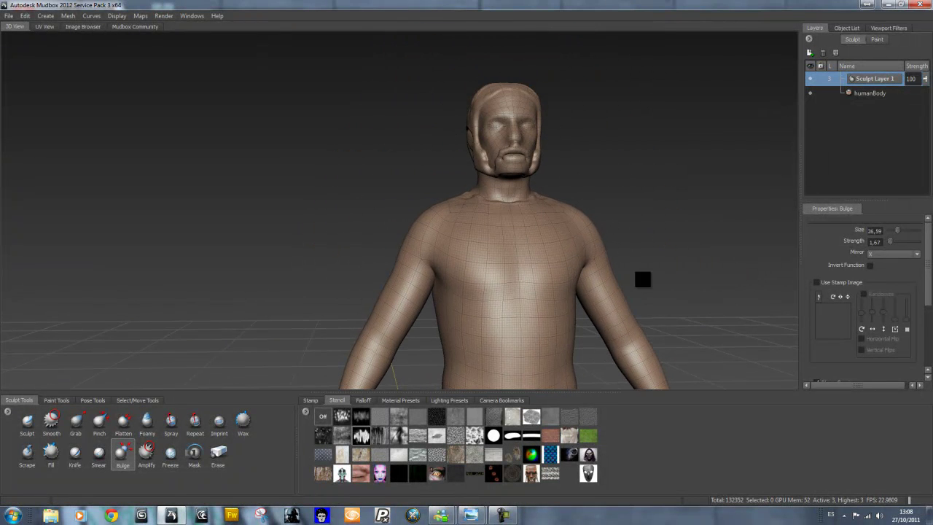
- Continue bulging the body around the back, shoulders and chest with the same large Bulge brush
alt+right_drag(642, 277, 636, 262)
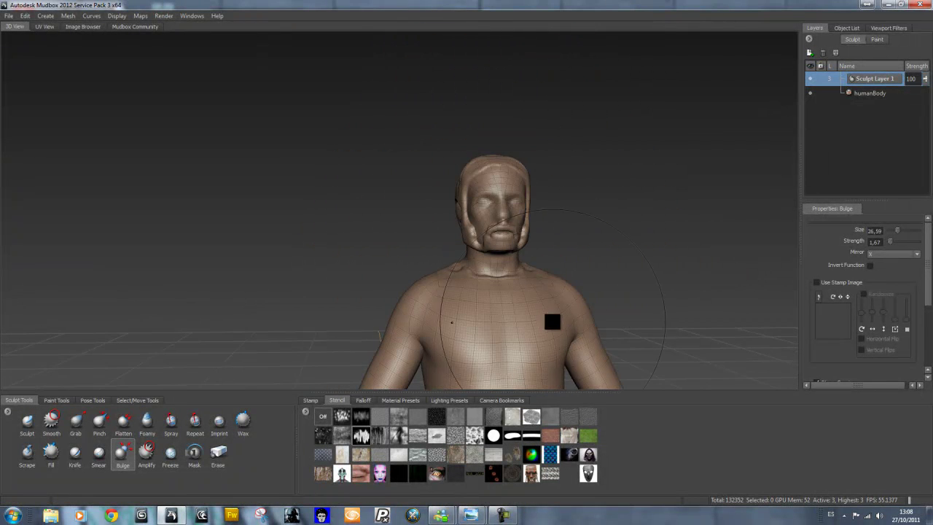
mouse_move(529, 318)
alt+mouse_down()
mouse_move(541, 199)
mouse_move(480, 234)
mouse_move(644, 221)
mouse_move(576, 217)
mouse_move(613, 258)
mouse_move(419, 205)
alt+mouse_up()
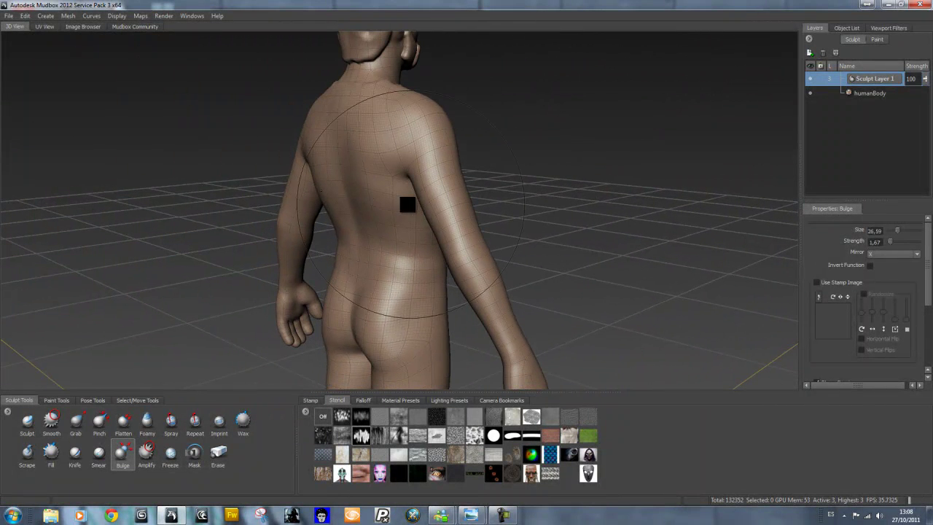
mouse_move(529, 385)
alt+mouse_down()
mouse_move(532, 299)
mouse_move(520, 314)
mouse_move(217, 323)
alt+mouse_up()
alt+middle_drag(654, 315, 598, 247)
scroll(598, 248, up, 4)
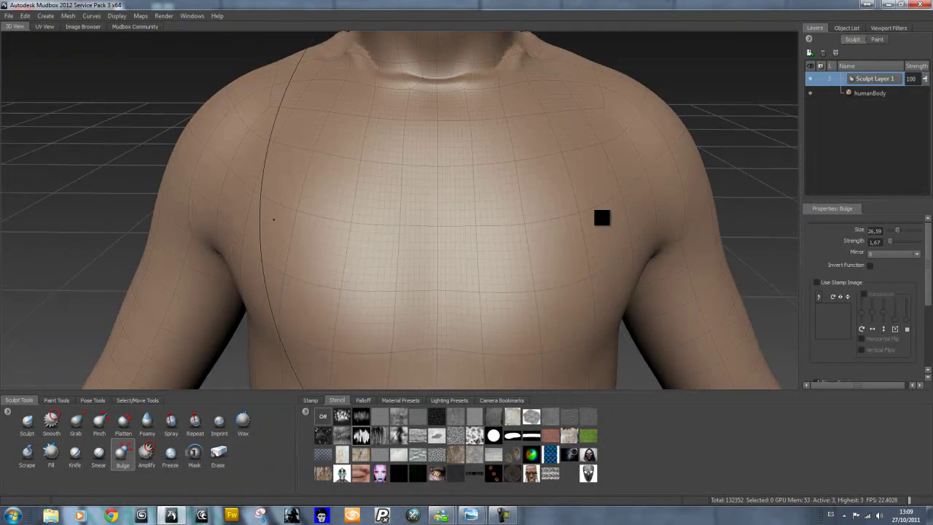
- Reduce the Mask brush size to 1.69 and mask a collar line around the front base of the neck
scroll(581, 277, down, 5)
click(195, 455)
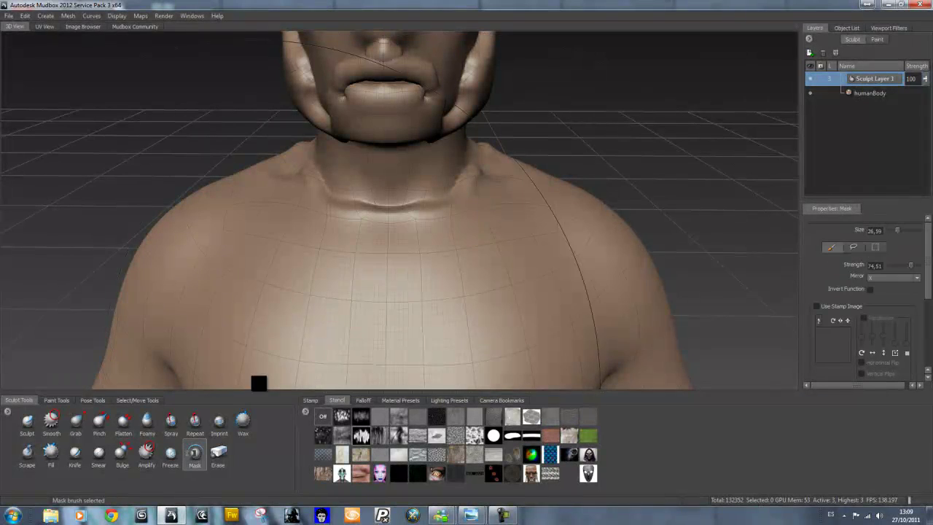
key(b)
drag(408, 227, 443, 385)
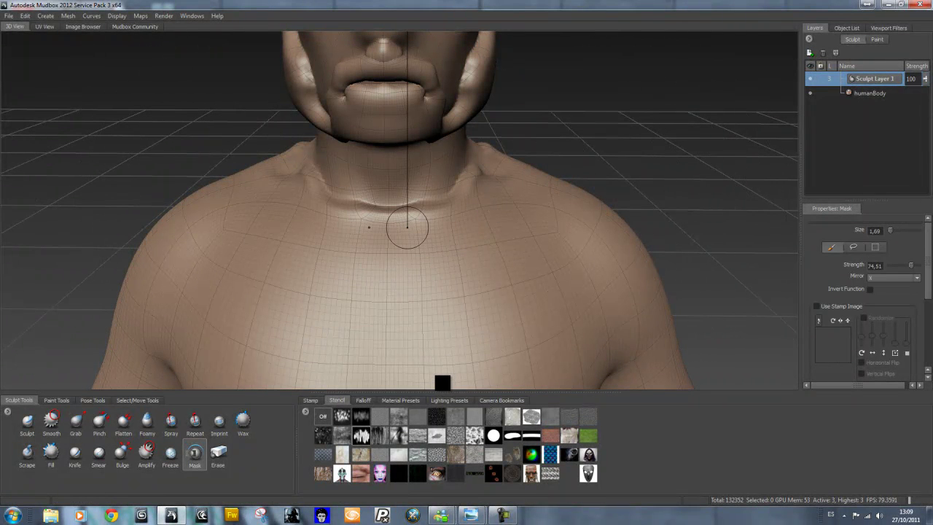
mouse_move(308, 175)
mouse_down()
mouse_move(357, 199)
mouse_move(387, 198)
mouse_up()
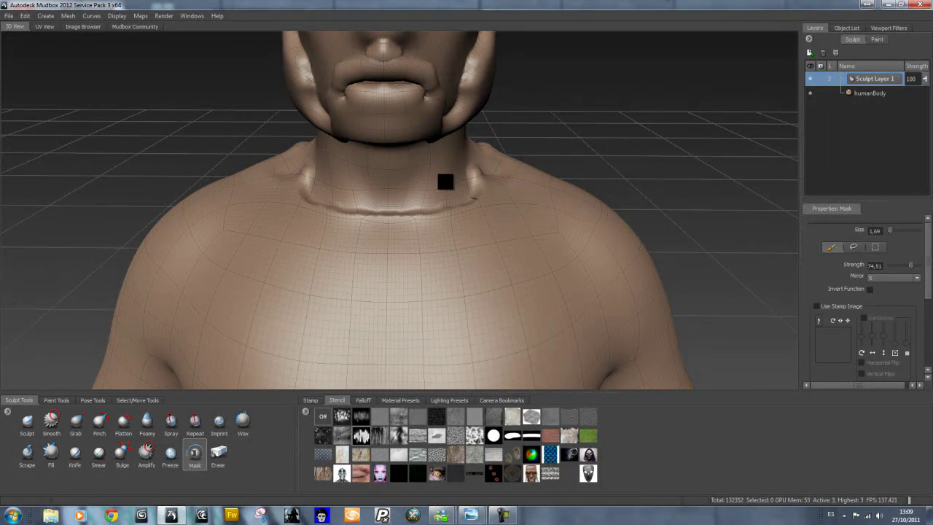
- Extend the masked collar line over the shoulder and across the nape, comparing subdivision levels 2 and 3
mouse_move(626, 138)
alt+mouse_down()
mouse_move(618, 175)
mouse_move(535, 223)
mouse_move(450, 200)
mouse_move(414, 271)
mouse_move(483, 270)
mouse_move(548, 252)
alt+mouse_up()
mouse_move(665, 231)
alt+mouse_down()
mouse_move(557, 247)
mouse_move(569, 263)
mouse_move(512, 275)
mouse_move(413, 252)
mouse_move(319, 256)
alt+mouse_up()
key(Page_Down)
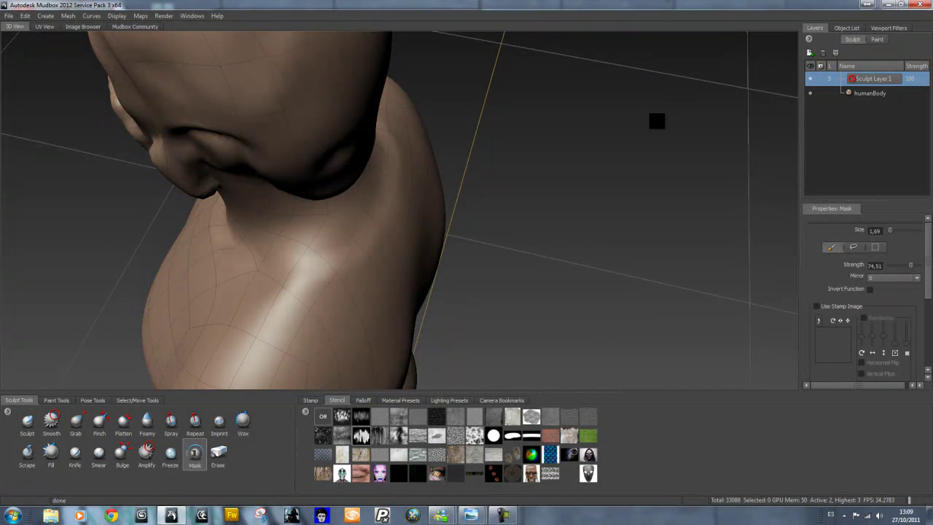
key(Page_Up)
key(Page_Up)
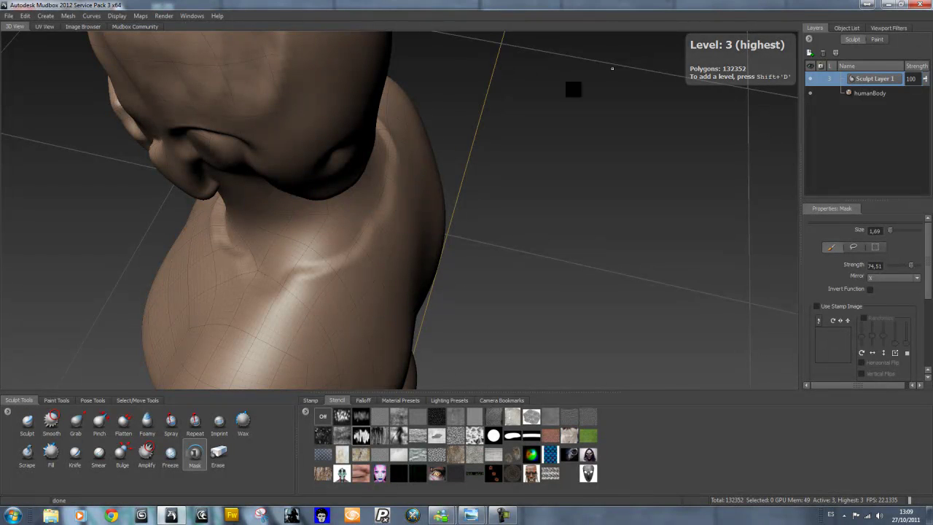
mouse_move(407, 236)
alt+mouse_down()
mouse_move(517, 224)
mouse_move(500, 173)
mouse_move(562, 181)
mouse_move(395, 150)
mouse_move(414, 188)
mouse_move(521, 223)
mouse_move(581, 226)
mouse_move(544, 234)
alt+mouse_up()
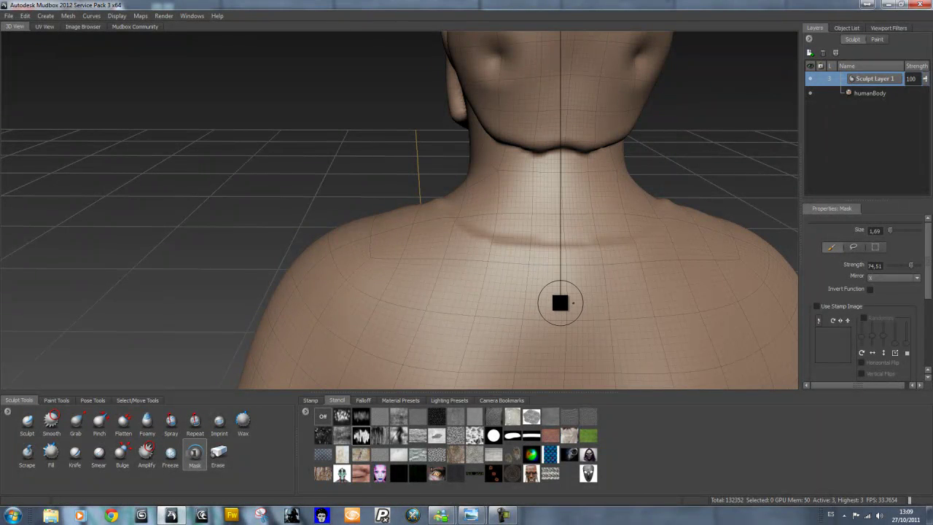
- Set the Mask brush to size 3.89 and full strength, try it on the upper back and undo the test stroke
mouse_move(560, 225)
mouse_down()
mouse_move(558, 357)
mouse_move(550, 311)
mouse_move(556, 342)
mouse_move(588, 340)
mouse_move(579, 333)
mouse_move(596, 323)
mouse_move(581, 323)
mouse_up()
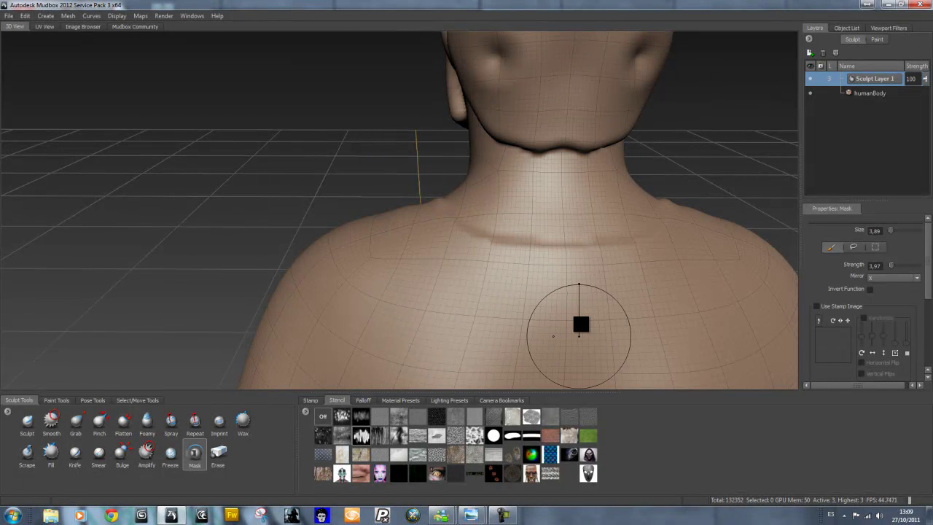
mouse_move(445, 255)
mouse_down()
mouse_move(444, 298)
mouse_move(436, 273)
mouse_up()
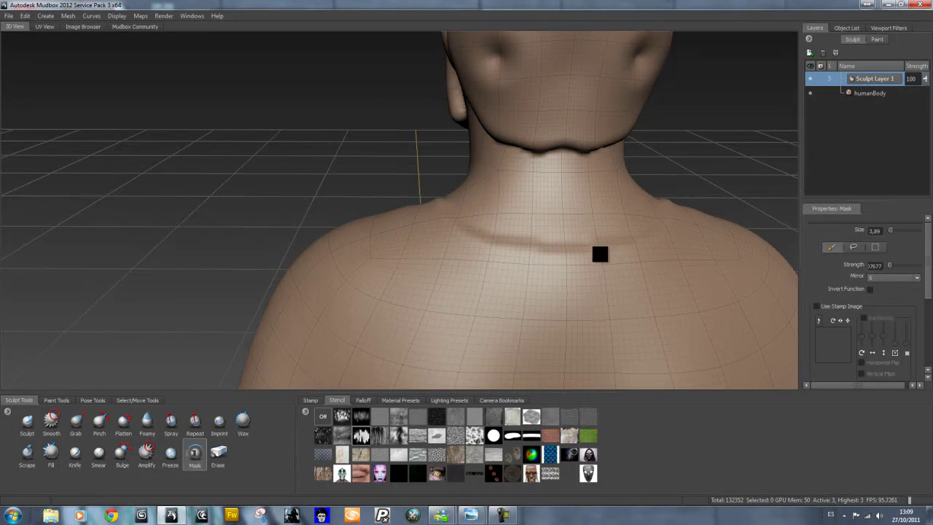
drag(889, 265, 918, 266)
drag(538, 215, 557, 283)
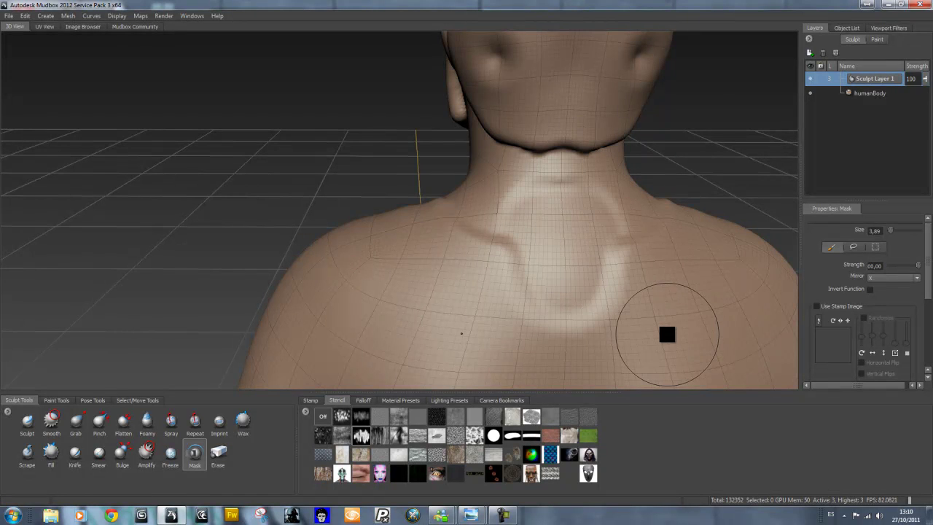
key(ctrl+z)
- Mask the palm and the inner side of the fingers up to the wrist to form a sleeve cuff
alt+drag(481, 260, 472, 293)
scroll(471, 293, down, 5)
alt+middle_drag(471, 291, 529, 262)
alt+drag(517, 269, 733, 277)
alt+drag(559, 304, 387, 295)
mouse_move(275, 303)
alt+mouse_down()
mouse_move(350, 233)
mouse_move(412, 148)
mouse_move(396, 202)
mouse_move(340, 252)
mouse_move(366, 252)
mouse_move(291, 242)
mouse_move(271, 263)
mouse_move(328, 332)
mouse_move(349, 327)
mouse_move(356, 225)
mouse_move(284, 218)
mouse_move(327, 233)
alt+mouse_up()
mouse_move(327, 232)
alt+mouse_down()
mouse_move(527, 223)
mouse_move(460, 256)
alt+mouse_up()
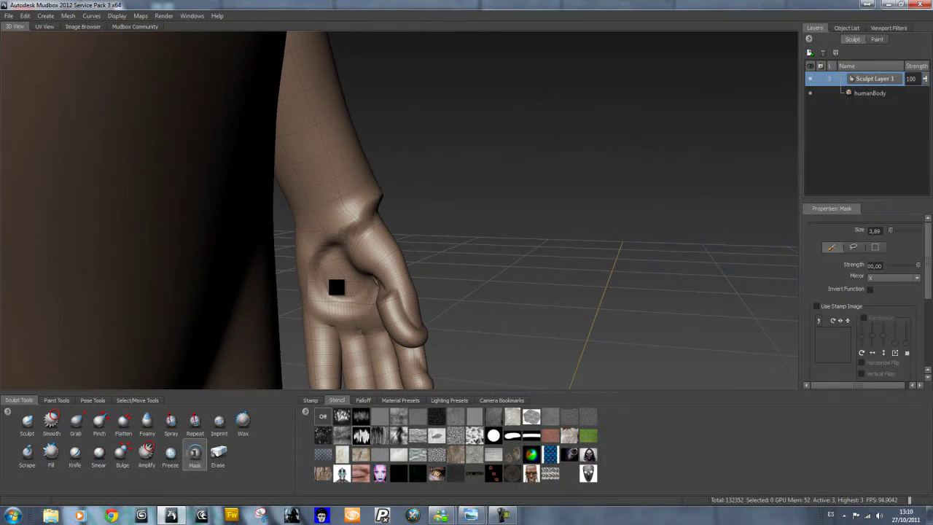
mouse_move(323, 290)
mouse_down()
mouse_move(295, 265)
mouse_move(343, 340)
mouse_move(398, 327)
mouse_move(429, 372)
mouse_up()
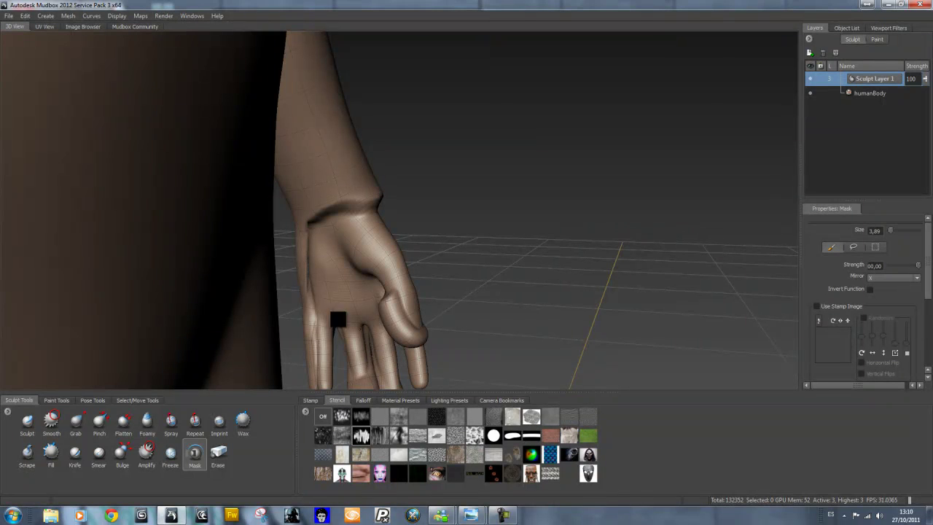
- Mask the back of the hand, the fingers and the thumb below the wrist
mouse_move(443, 337)
alt+mouse_down()
mouse_move(381, 340)
mouse_move(252, 377)
mouse_move(99, 343)
mouse_move(95, 330)
alt+mouse_up()
drag(485, 304, 503, 280)
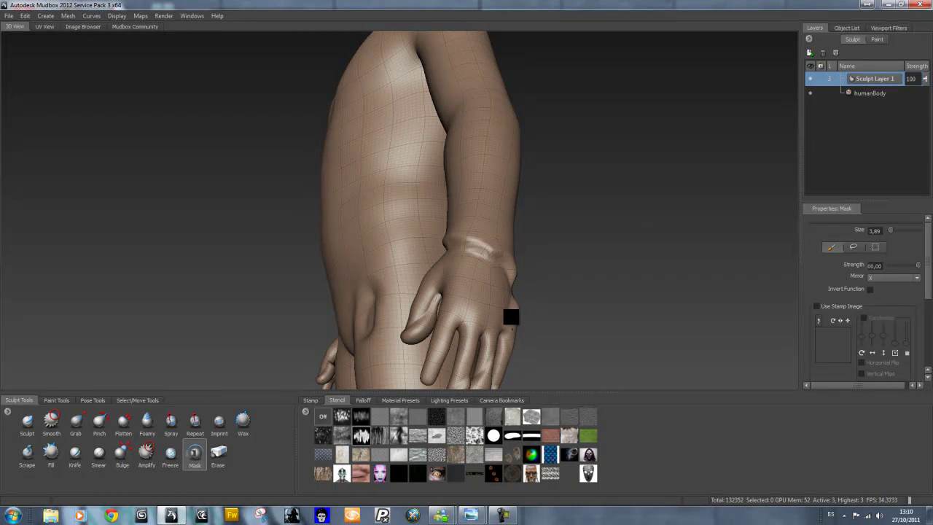
mouse_move(426, 369)
mouse_down()
mouse_move(400, 328)
mouse_move(430, 324)
mouse_up()
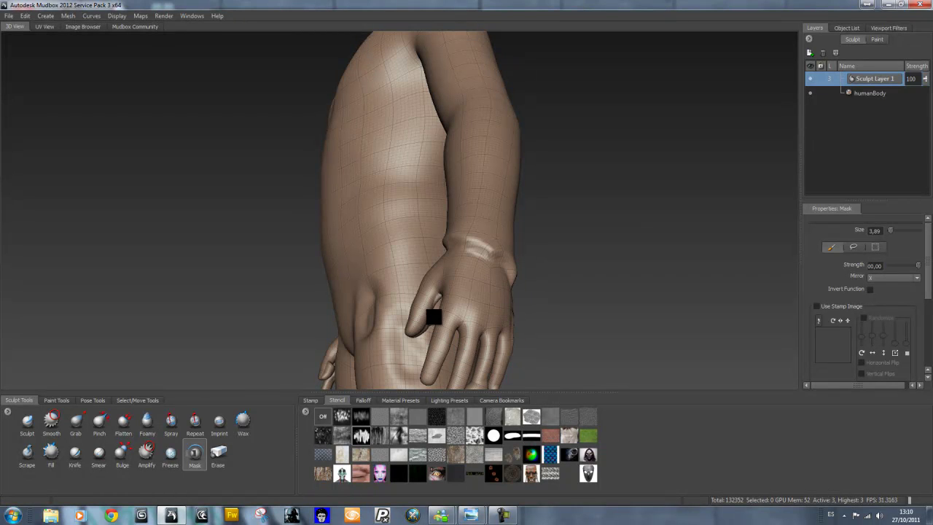
- Bulge raised garment trims on the body: a stepped collar with a chest placket, a waist hem and bands around both elbows
mouse_move(527, 269)
alt+mouse_down()
mouse_move(589, 375)
mouse_move(722, 381)
mouse_move(590, 328)
mouse_move(672, 343)
mouse_move(663, 308)
mouse_move(705, 311)
mouse_move(689, 310)
alt+mouse_up()
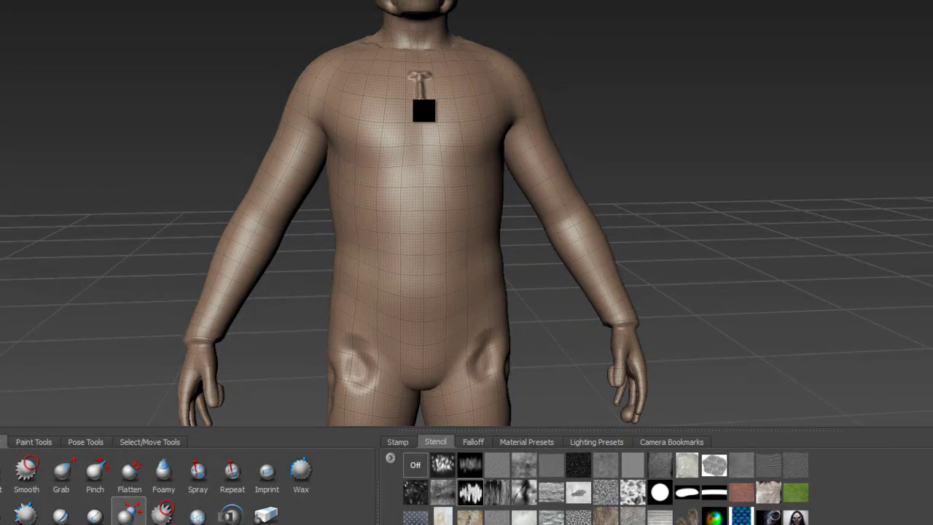
drag(423, 133, 423, 75)
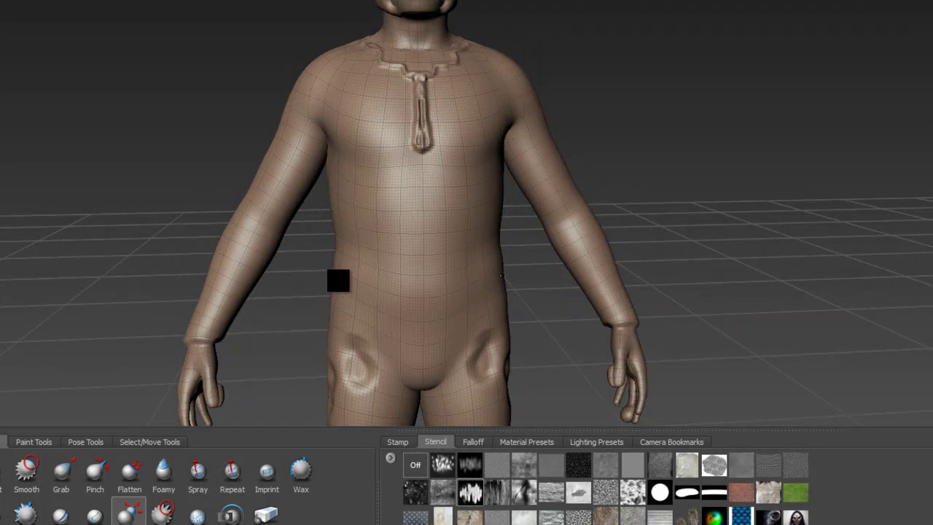
drag(377, 295, 467, 294)
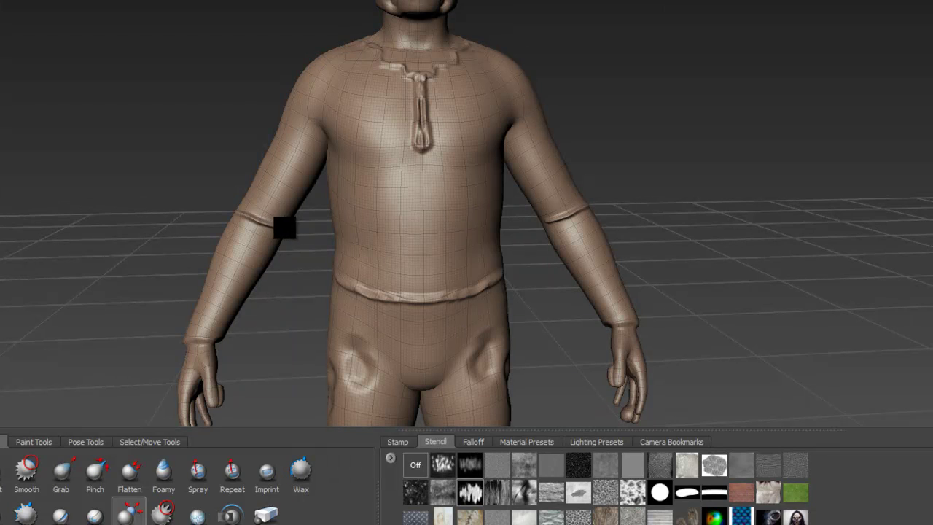
mouse_move(244, 196)
mouse_down()
mouse_move(285, 219)
mouse_move(411, 238)
mouse_move(379, 252)
mouse_up()
- Enable Steady Stroke for the Mask brush while viewing the collar and placket on the upper chest
click(232, 516)
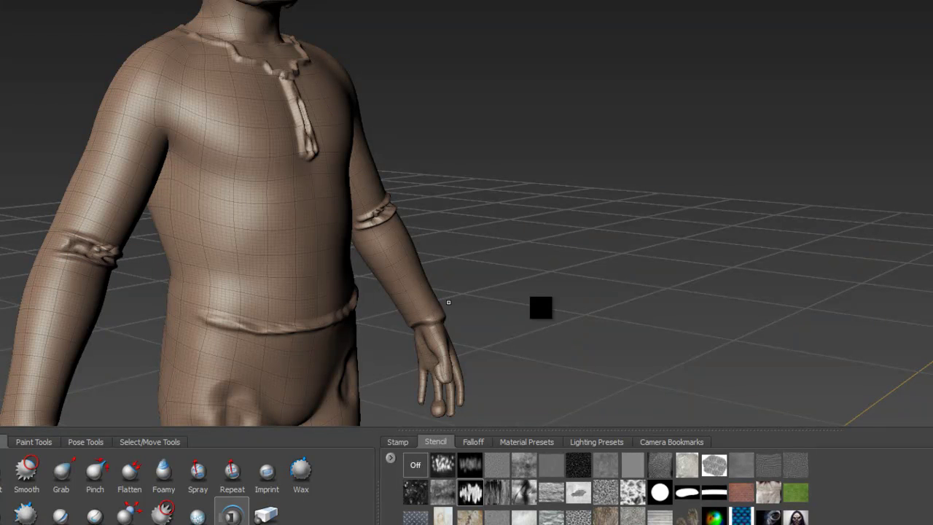
alt+drag(541, 308, 375, 319)
alt+middle_drag(520, 269, 522, 320)
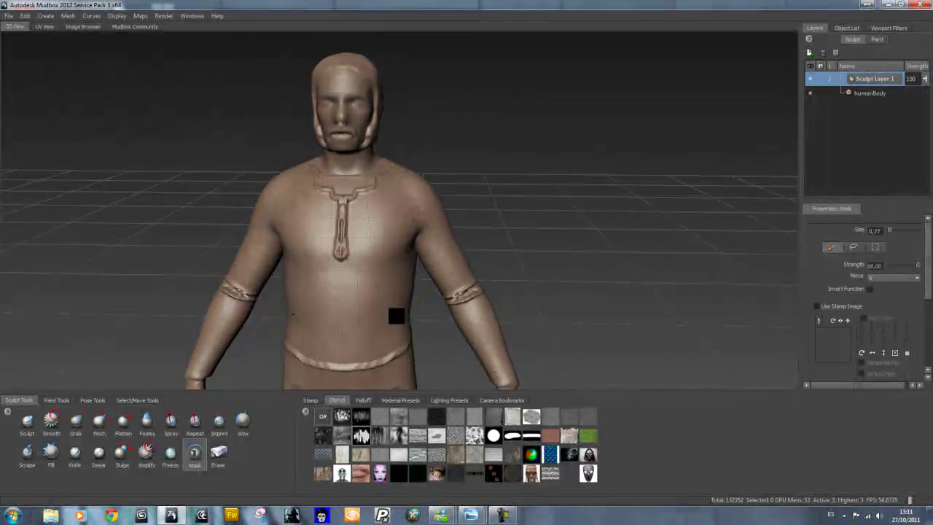
scroll(397, 315, up, 4)
alt+middle_drag(371, 267, 394, 302)
scroll(393, 302, up, 2)
mouse_move(394, 302)
alt+mouse_down()
mouse_move(364, 296)
mouse_move(410, 294)
mouse_move(477, 252)
mouse_move(783, 281)
alt+mouse_up()
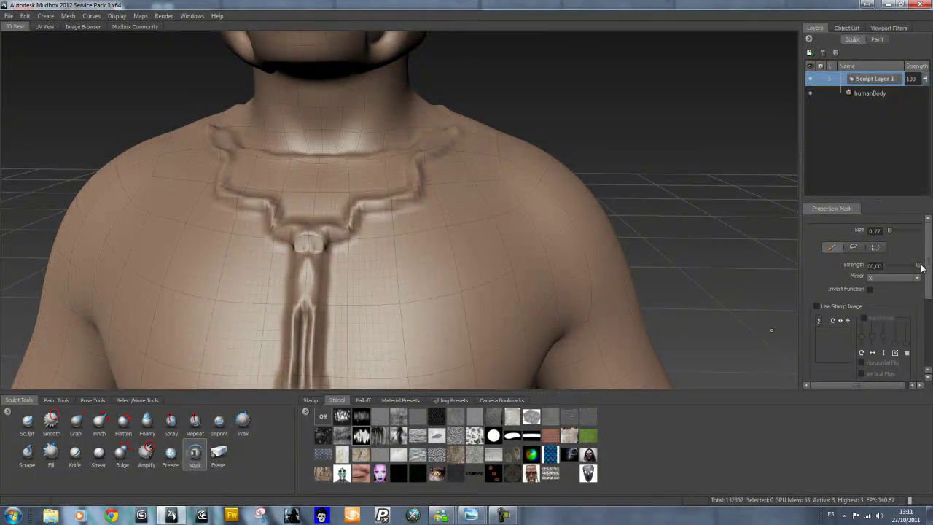
scroll(931, 243, down, 3)
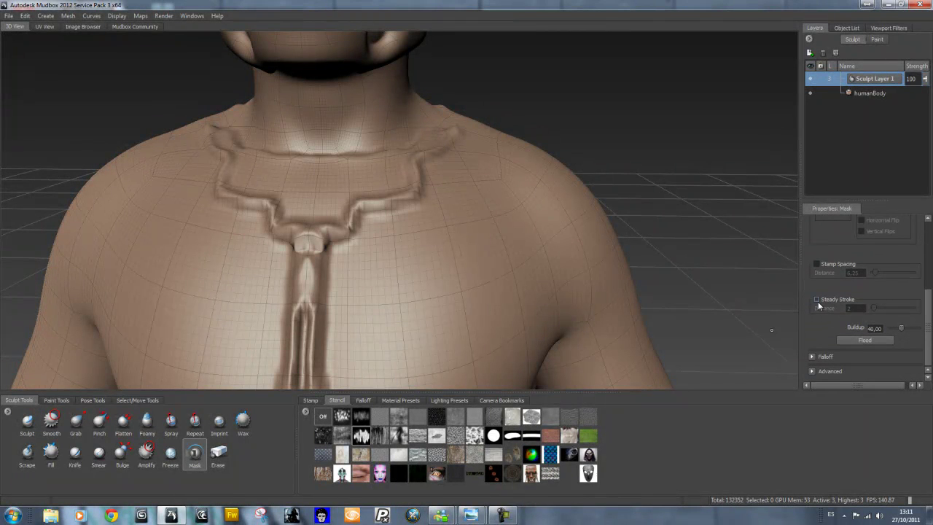
click(817, 300)
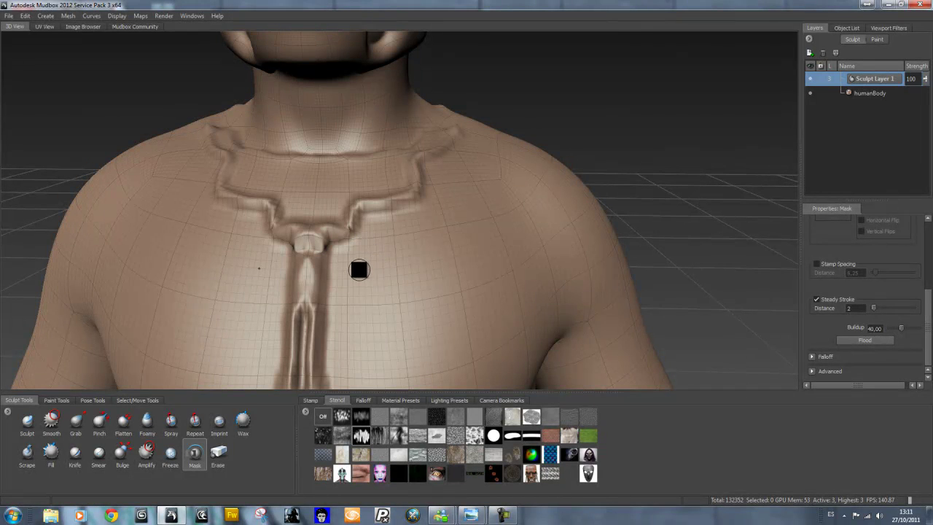
- Dismiss the missing stamp image message and sculpt freehand raised strokes on the chest beside the placket with the Sculpt brush
click(27, 421)
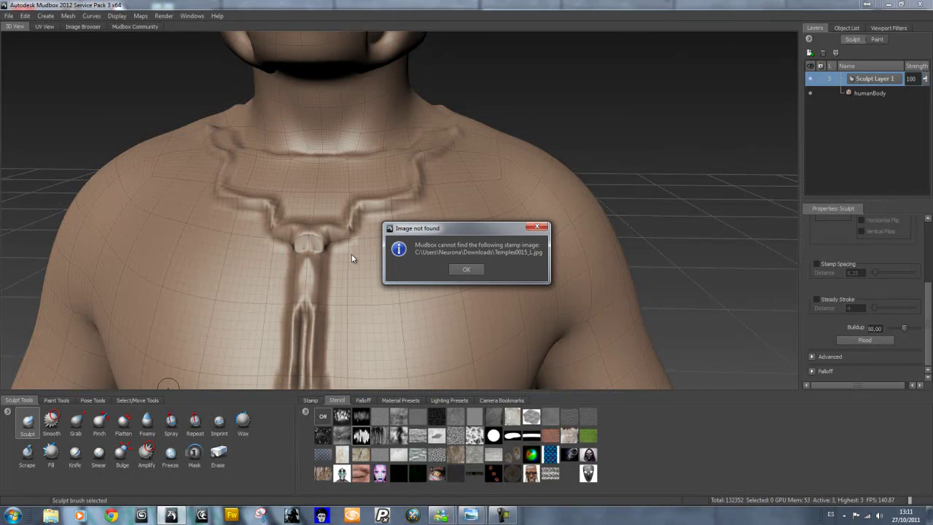
click(465, 270)
mouse_move(376, 274)
mouse_down()
mouse_move(419, 267)
mouse_move(348, 285)
mouse_up()
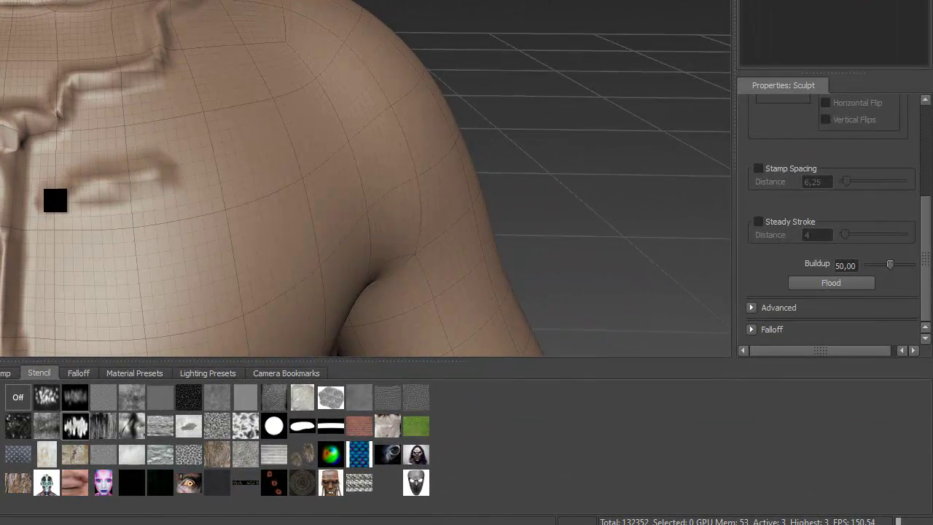
mouse_move(55, 200)
mouse_down()
mouse_move(194, 156)
mouse_move(165, 225)
mouse_move(198, 200)
mouse_move(154, 203)
mouse_move(171, 181)
mouse_move(163, 187)
mouse_move(124, 156)
mouse_up()
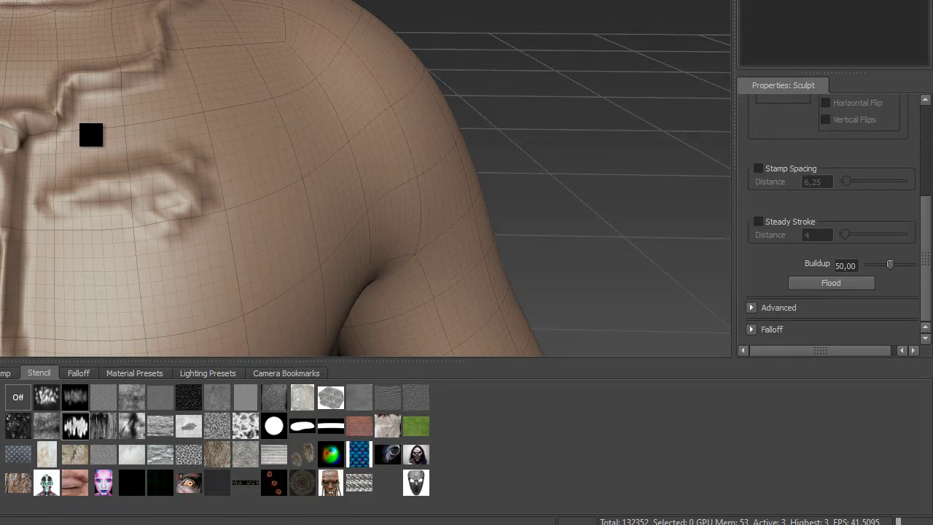
- Enable Steady Stroke for the Sculpt brush and sculpt long curved raised lines across the chest toward the shoulders
mouse_move(200, 121)
mouse_down()
mouse_move(327, 77)
mouse_move(339, 36)
mouse_up()
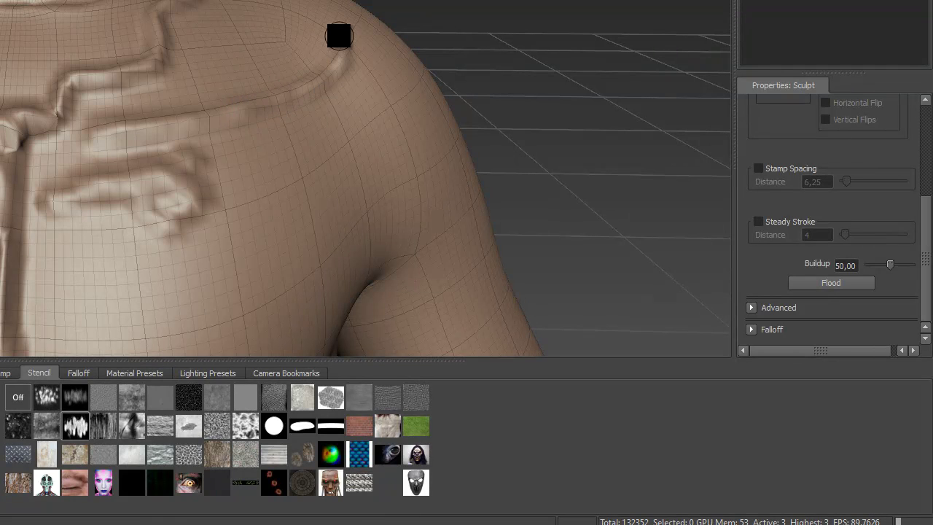
click(759, 221)
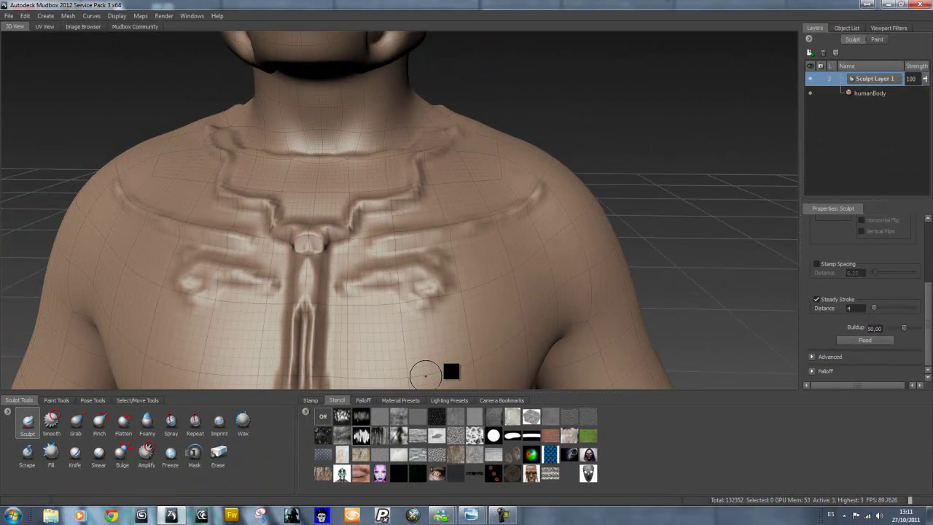
drag(425, 375, 457, 366)
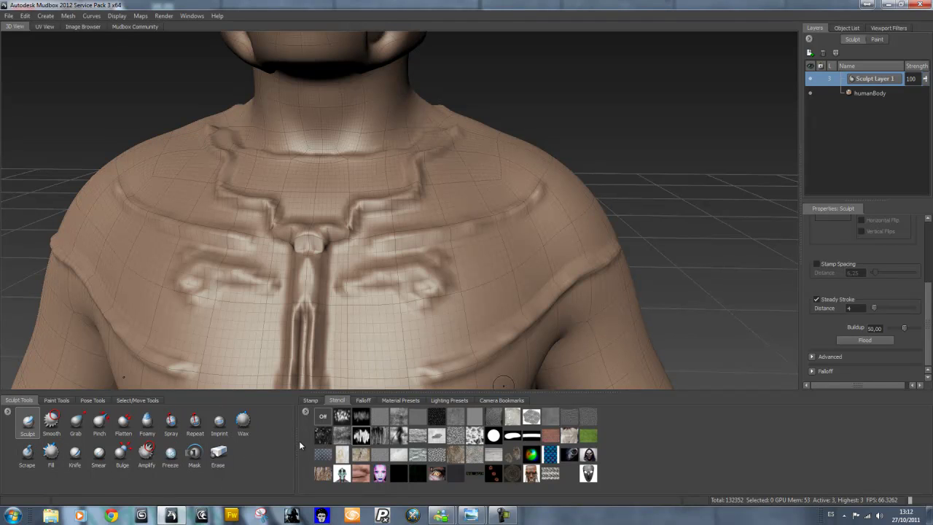
- Build up the chest over and around the raised lines with an enlarged Wax brush
click(241, 421)
key(b)
mouse_move(403, 331)
mouse_down()
mouse_move(401, 303)
mouse_move(498, 267)
mouse_move(568, 209)
mouse_up()
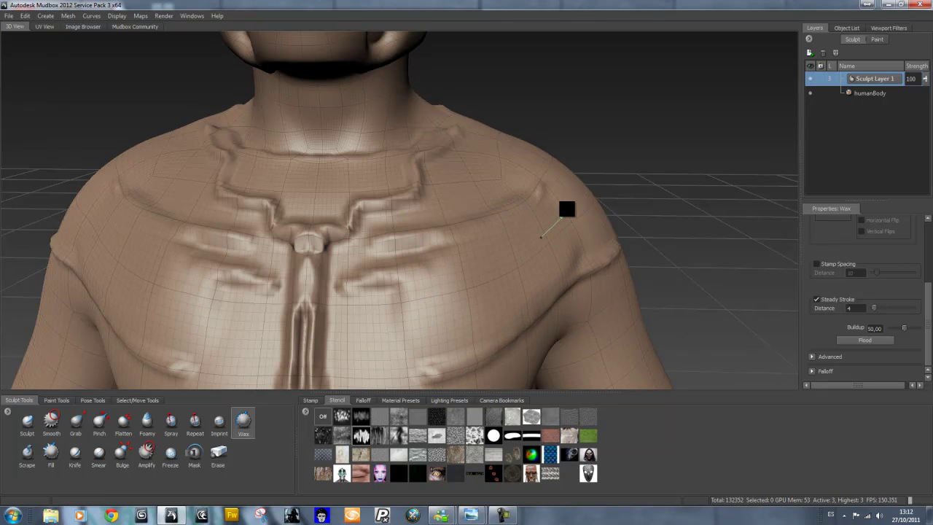
mouse_move(441, 300)
mouse_down()
mouse_move(485, 280)
mouse_move(561, 217)
mouse_up()
- Smooth away the stepped collar, the placket and the raised lines on the chest
alt+middle_drag(645, 304, 648, 289)
alt+right_drag(646, 289, 625, 321)
key(shift+w)
mouse_move(123, 173)
shift+mouse_down()
mouse_move(167, 224)
mouse_move(219, 175)
mouse_move(139, 102)
mouse_move(95, 215)
mouse_move(187, 207)
mouse_move(165, 92)
mouse_move(109, 204)
mouse_move(194, 212)
mouse_move(110, 129)
mouse_move(149, 193)
mouse_move(157, 117)
mouse_move(128, 155)
mouse_move(58, 335)
mouse_move(73, 253)
mouse_move(80, 308)
mouse_move(110, 342)
shift+mouse_up()
mouse_move(158, 360)
mouse_down()
mouse_move(162, 237)
mouse_move(116, 340)
mouse_move(110, 232)
mouse_move(194, 250)
mouse_move(192, 196)
mouse_move(192, 260)
mouse_move(161, 306)
mouse_move(198, 189)
mouse_move(202, 224)
mouse_move(182, 303)
mouse_up()
mouse_move(219, 340)
alt+mouse_down()
mouse_move(171, 278)
mouse_move(119, 384)
mouse_move(99, 376)
mouse_move(248, 314)
mouse_move(127, 367)
alt+mouse_up()
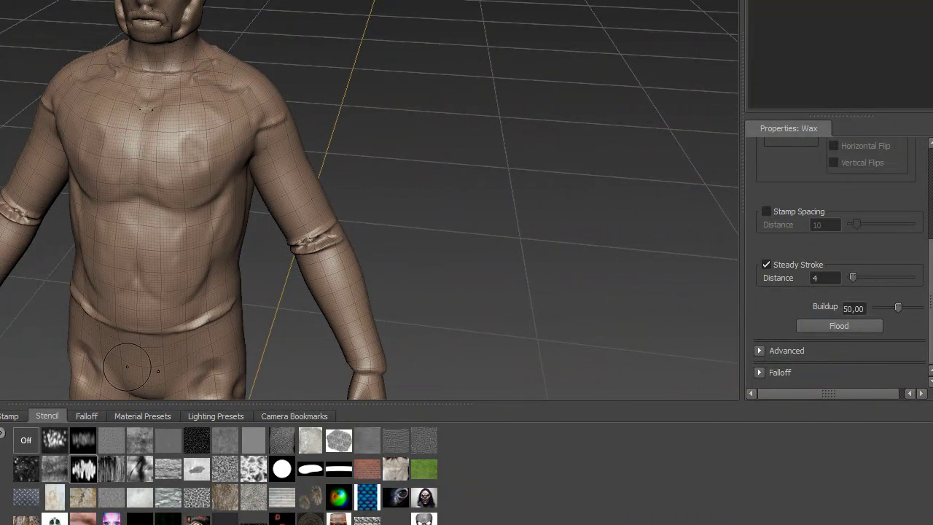
- Mask areas on the belly and upper chest and bulge the surrounding torso so their outlines form raised edges
mouse_move(123, 229)
mouse_down()
mouse_move(151, 274)
mouse_move(130, 283)
mouse_move(164, 286)
mouse_move(179, 303)
mouse_move(134, 310)
mouse_move(146, 266)
mouse_up()
mouse_move(111, 83)
mouse_down()
mouse_move(146, 108)
mouse_move(208, 106)
mouse_up()
mouse_move(325, 87)
alt+mouse_down()
mouse_move(416, 46)
mouse_move(337, 117)
mouse_move(431, 196)
alt+mouse_up()
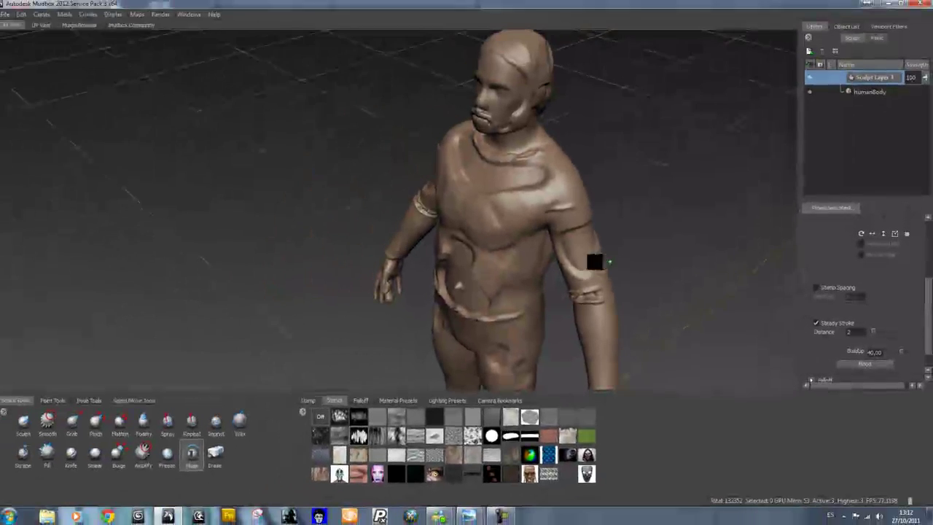
mouse_move(578, 250)
alt+mouse_down()
mouse_move(617, 211)
mouse_move(549, 236)
alt+mouse_up()
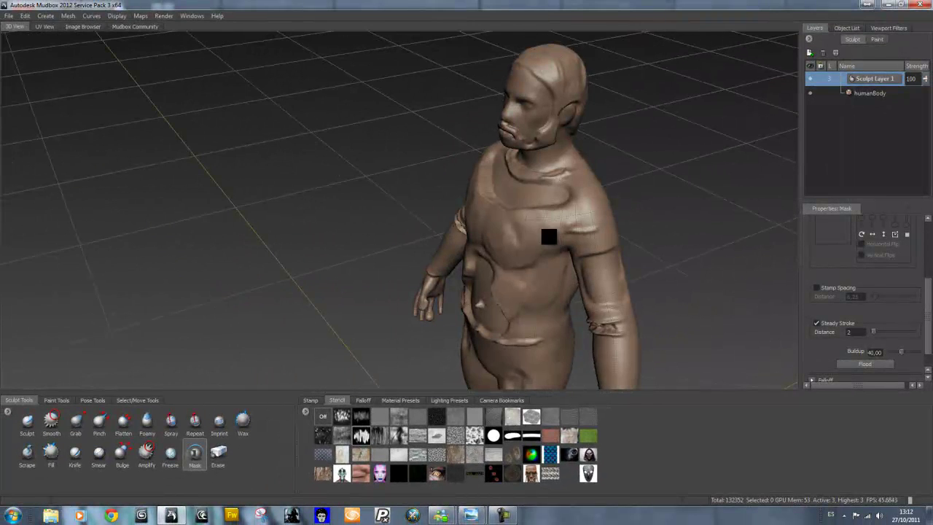
alt+drag(547, 194, 525, 325)
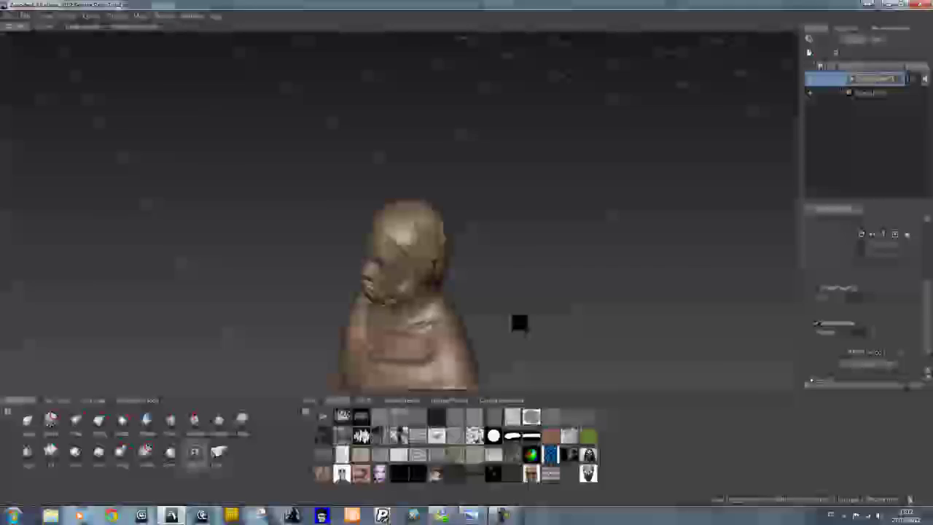
mouse_move(519, 322)
alt+mouse_down()
mouse_move(533, 206)
mouse_move(579, 235)
mouse_move(670, 215)
mouse_move(659, 226)
alt+mouse_up()
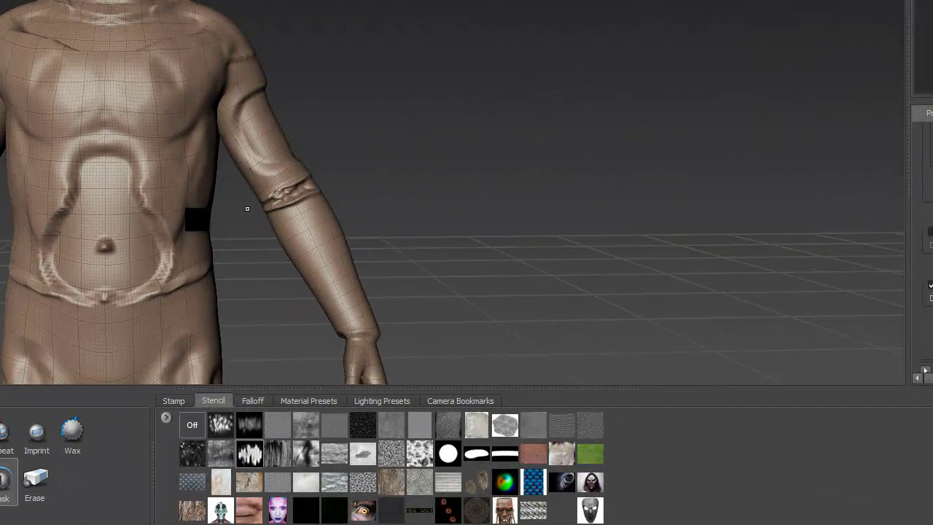
- Smooth the recessed belly shape and sculpt irregular bulges along the sides of the torso
mouse_move(107, 240)
shift+mouse_down()
mouse_move(83, 250)
mouse_move(46, 183)
mouse_move(75, 58)
mouse_move(177, 54)
mouse_move(115, 198)
mouse_move(237, 178)
mouse_move(56, 95)
mouse_move(320, 92)
mouse_move(136, 225)
mouse_move(216, 289)
mouse_move(131, 334)
mouse_move(76, 292)
mouse_move(100, 254)
shift+mouse_up()
mouse_move(102, 257)
alt+middle_down()
mouse_move(143, 207)
mouse_move(154, 87)
alt+middle_up()
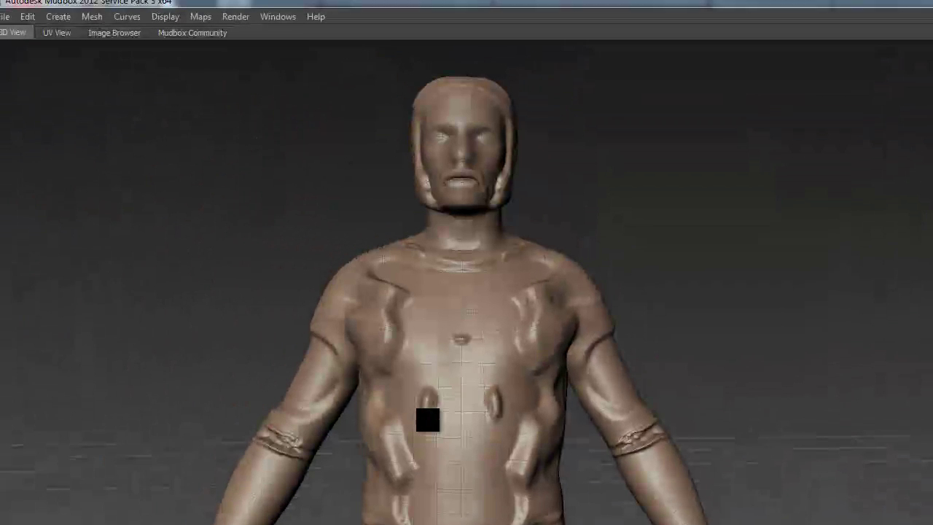
alt+middle_drag(398, 483, 503, 432)
mouse_move(552, 437)
alt+mouse_down()
mouse_move(626, 462)
mouse_move(800, 433)
mouse_move(863, 462)
mouse_move(565, 469)
mouse_move(401, 418)
mouse_move(533, 362)
mouse_move(486, 430)
mouse_move(408, 386)
mouse_move(306, 355)
alt+mouse_up()
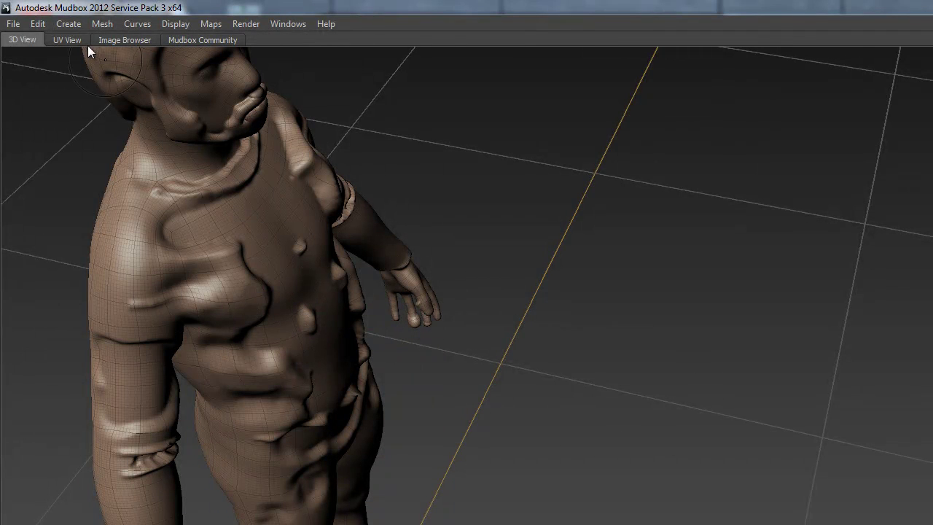
click(13, 23)
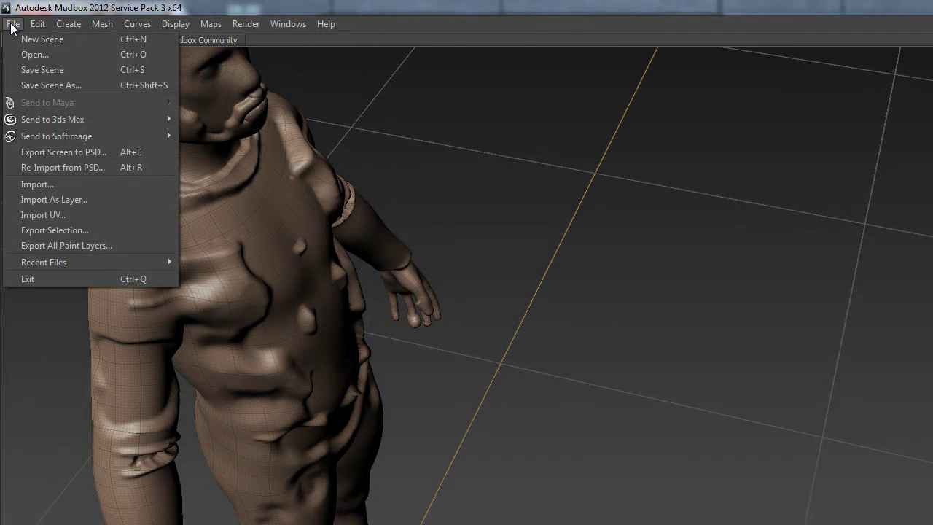
click(45, 53)
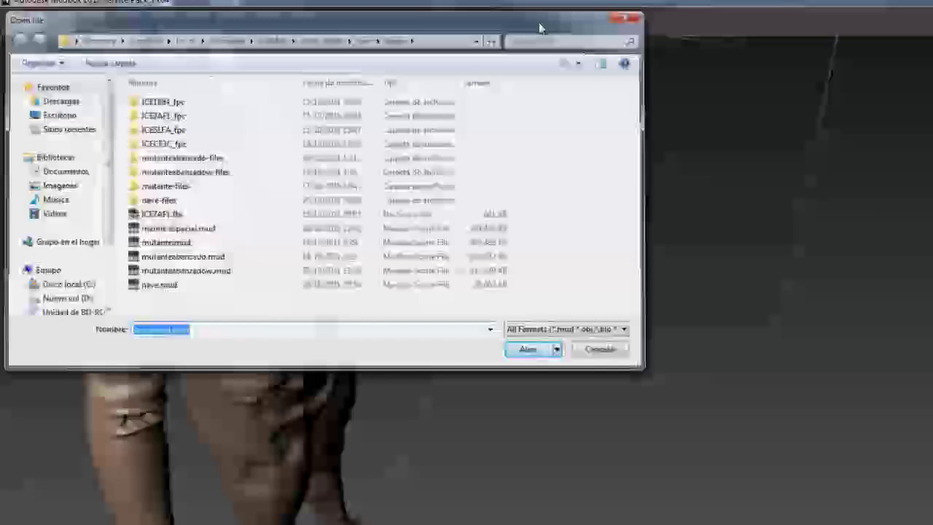
key(Escape)
- Start a new scene without saving the current sculpt and open the recent file marine espacial
click(11, 15)
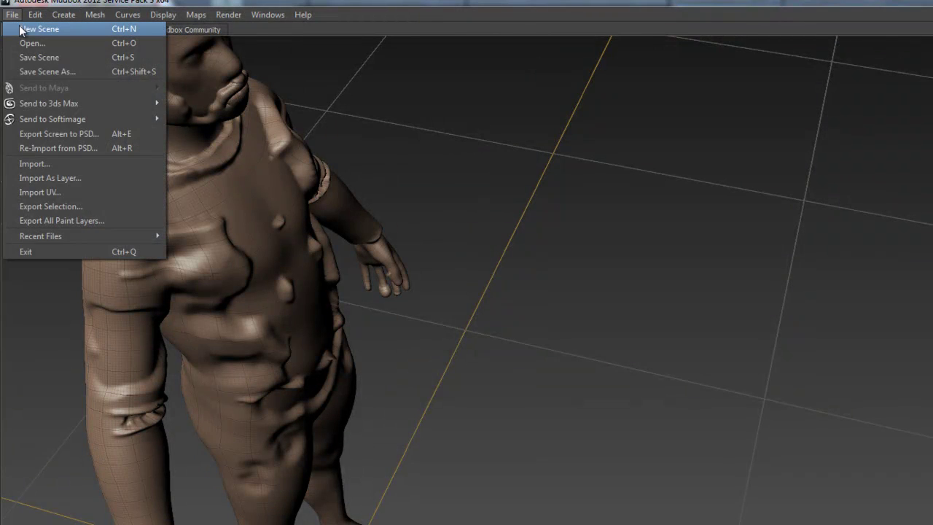
click(42, 27)
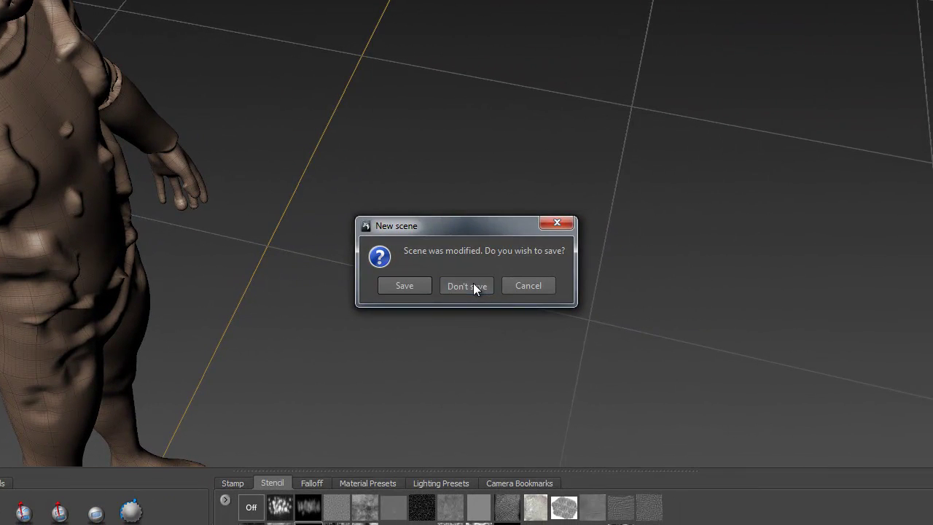
click(473, 285)
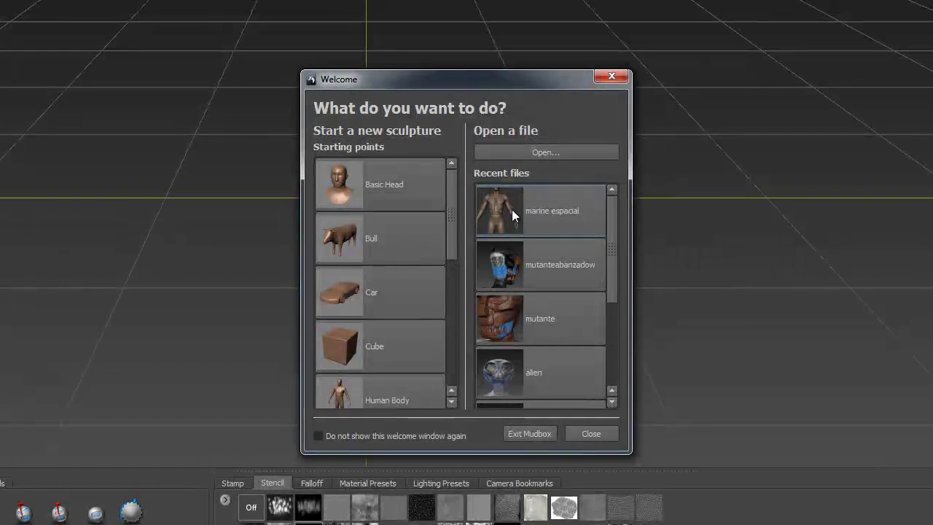
click(503, 210)
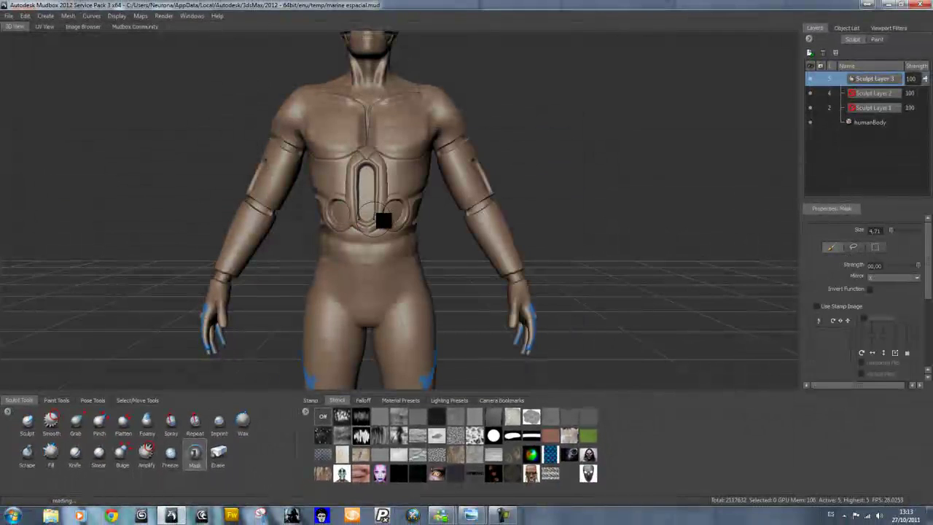
- Examine the armour panels and grooves sculpted on the marine's head, torso, arms, hands and back
mouse_move(554, 238)
alt+mouse_down()
mouse_move(583, 223)
mouse_move(481, 226)
mouse_move(394, 248)
alt+mouse_up()
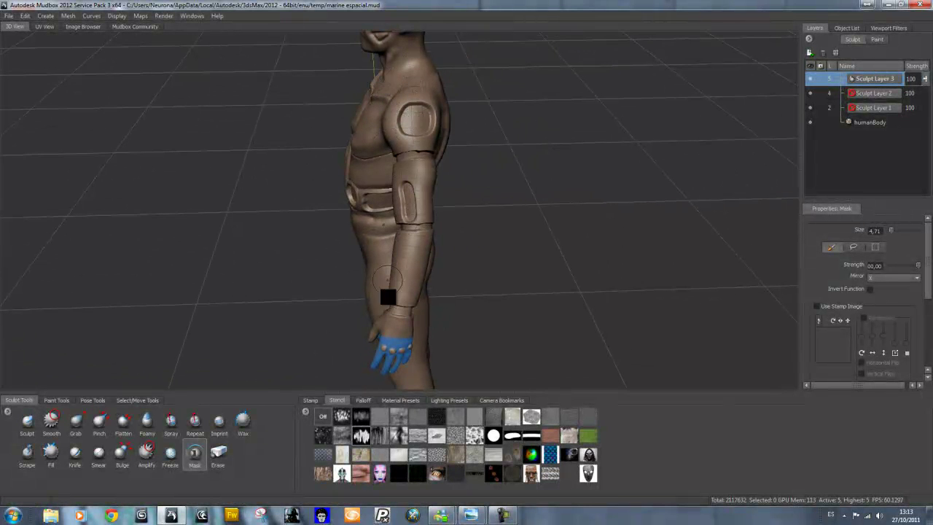
alt+drag(455, 296, 587, 264)
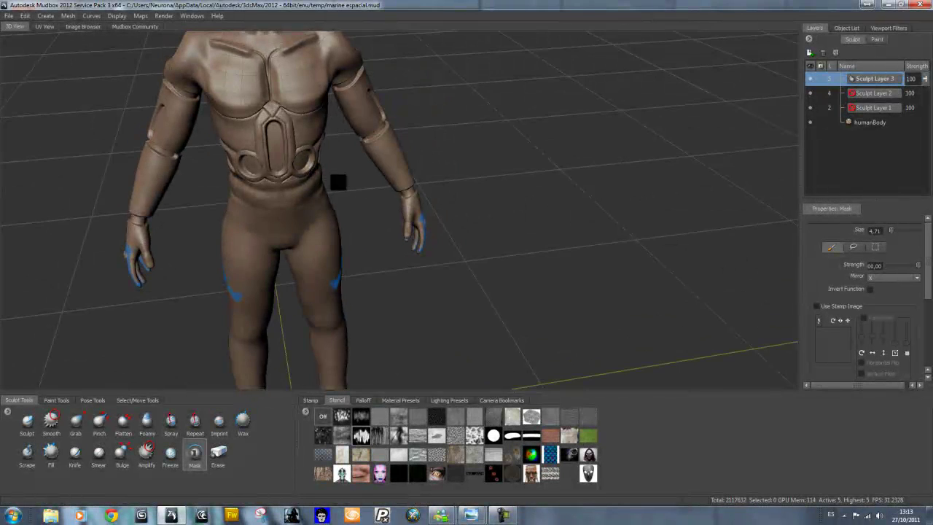
alt+middle_drag(334, 179, 371, 256)
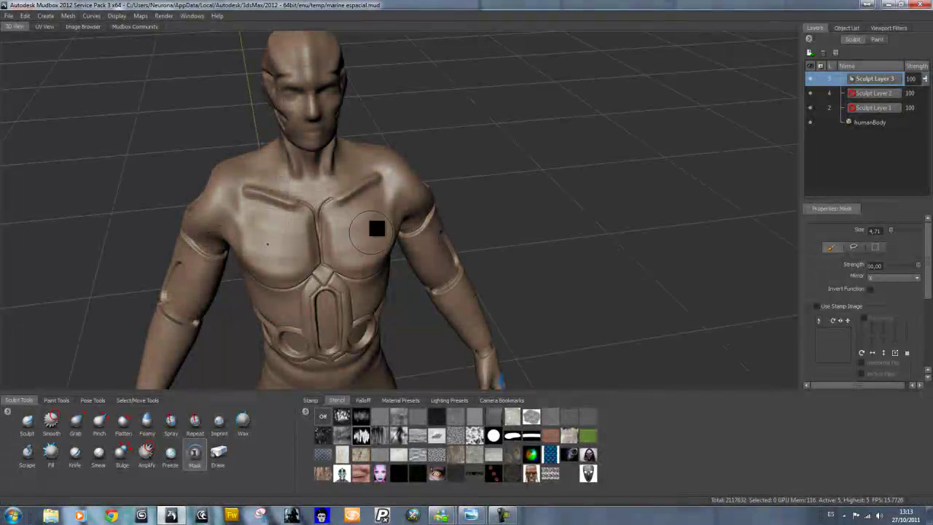
alt+middle_drag(402, 328, 363, 248)
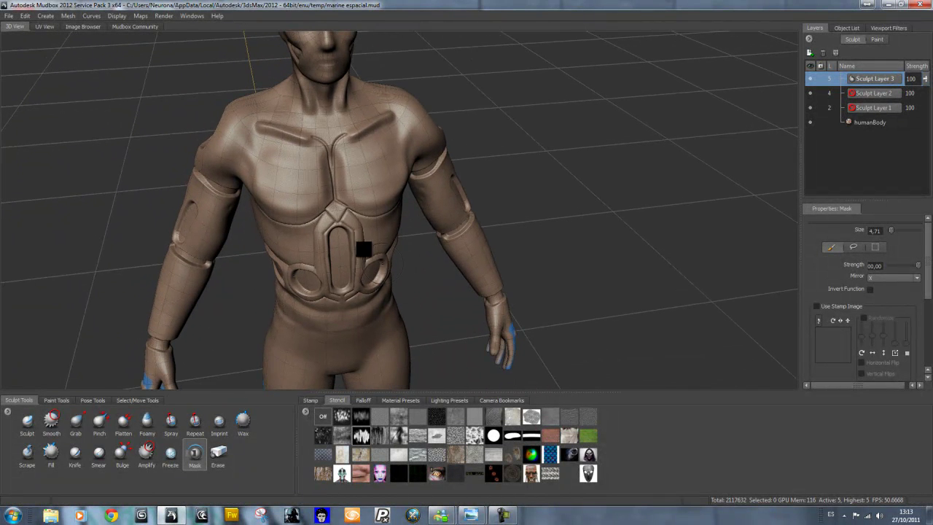
mouse_move(344, 122)
alt+mouse_down()
mouse_move(302, 183)
mouse_move(314, 243)
mouse_move(316, 221)
mouse_move(446, 222)
mouse_move(662, 179)
alt+mouse_up()
alt+middle_drag(460, 321, 438, 212)
alt+right_drag(437, 212, 517, 323)
mouse_move(517, 323)
alt+mouse_down()
mouse_move(477, 291)
mouse_move(262, 316)
mouse_move(240, 307)
mouse_move(175, 379)
alt+mouse_up()
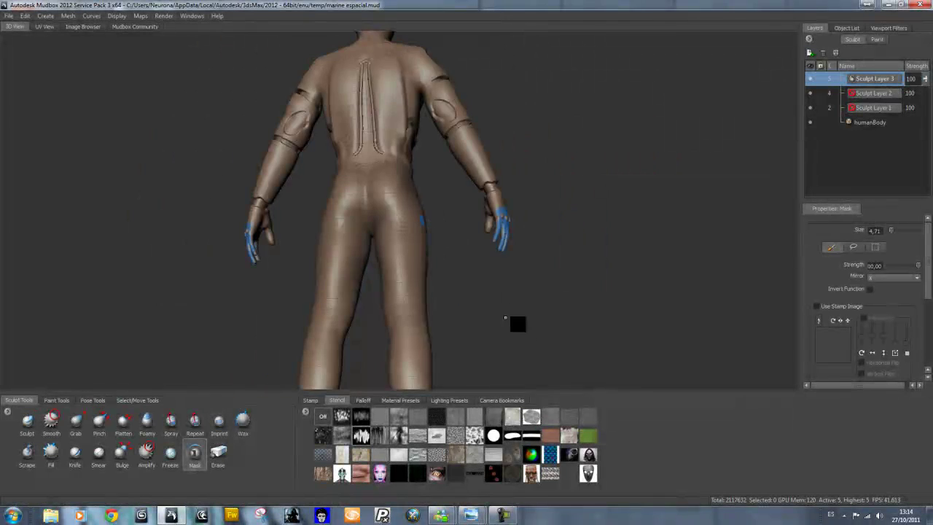
- Bulge a rounded bump on the front of both shins below the knee with X mirroring and a brush size of 3,45
click(122, 455)
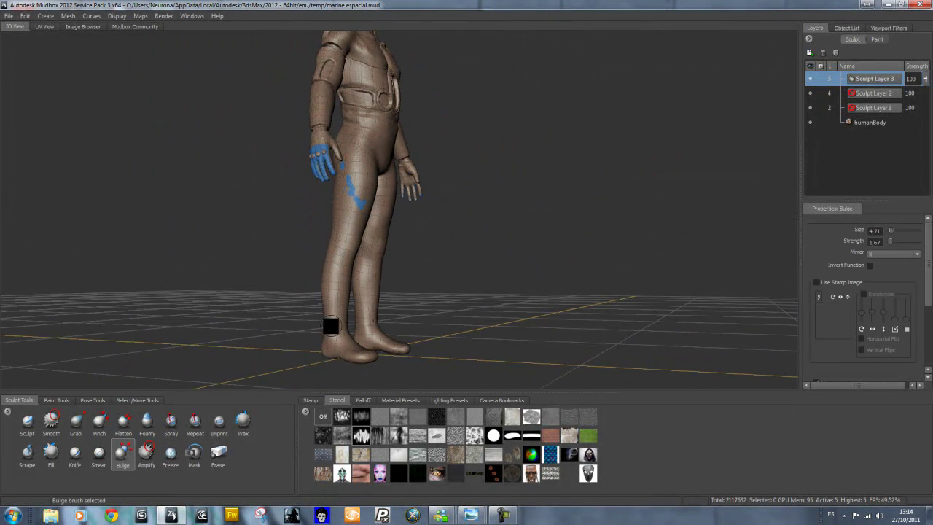
key(b)
drag(344, 336, 337, 316)
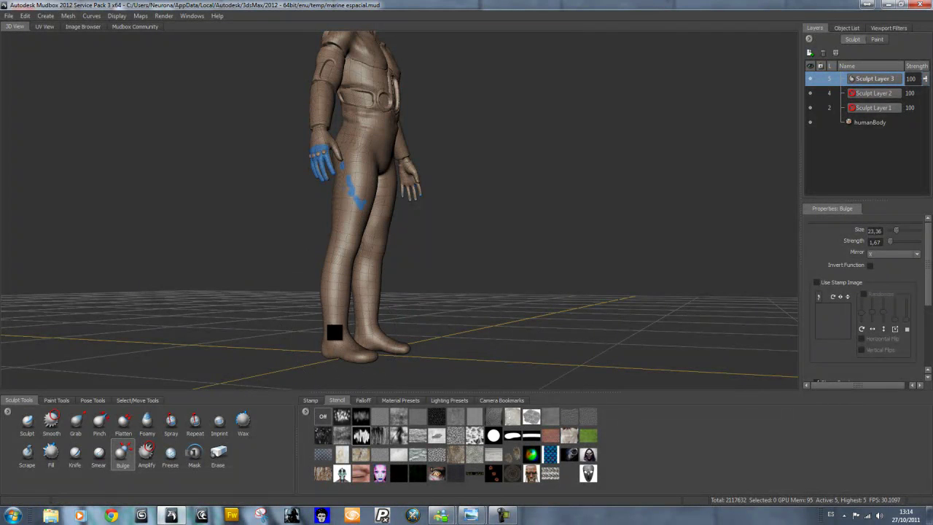
alt+drag(565, 321, 506, 277)
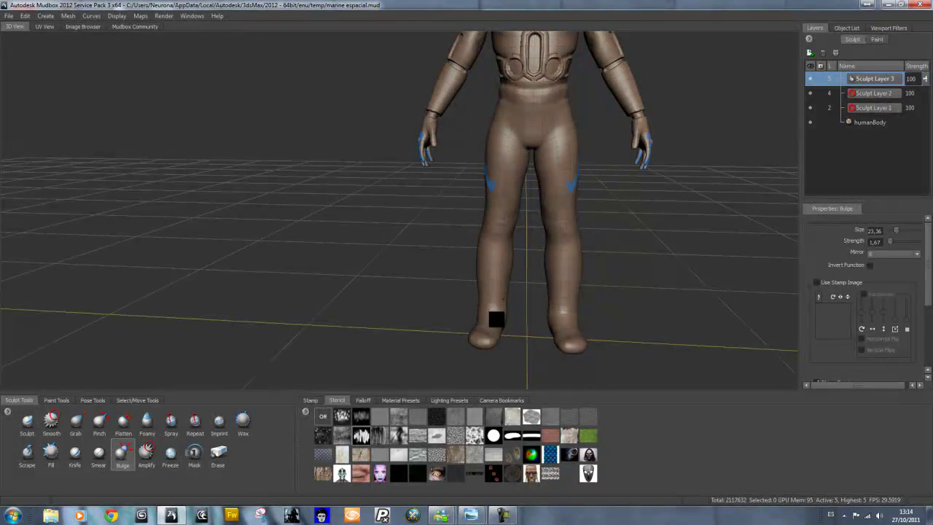
scroll(500, 300, up, 3)
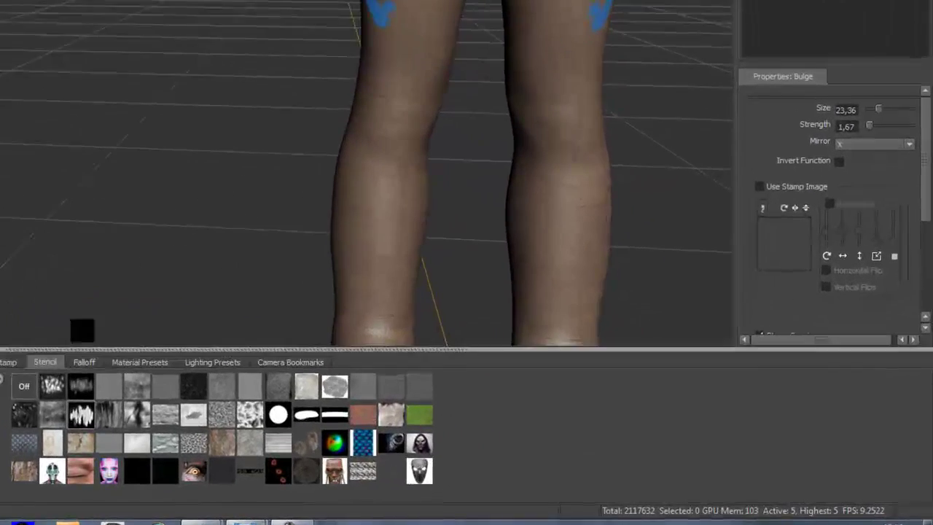
drag(375, 167, 385, 225)
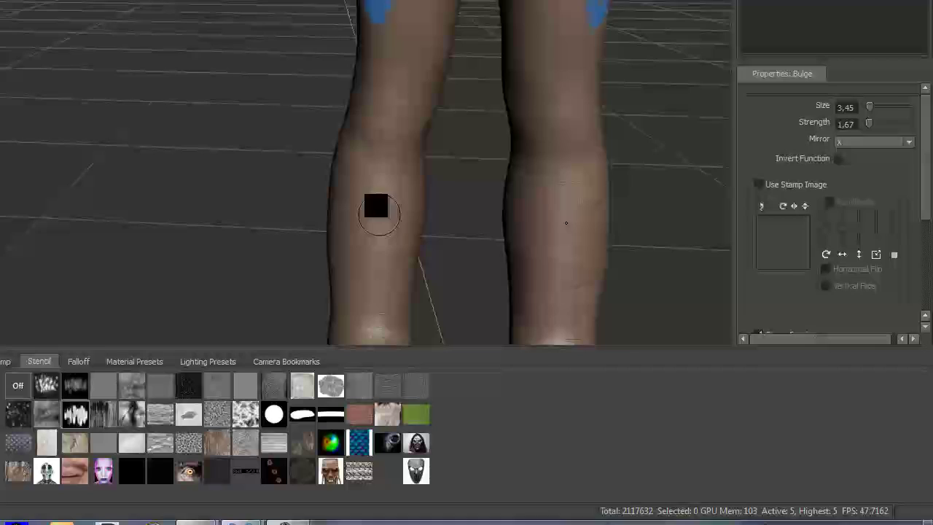
drag(378, 213, 392, 209)
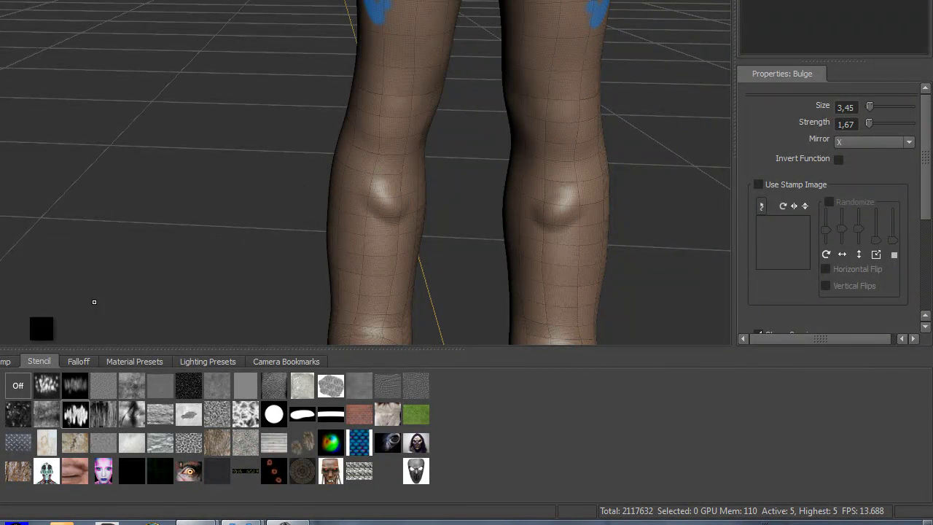
- Mask a narrow curved line down both shins and bulge the surface around it into raised ridges
mouse_move(376, 175)
mouse_down()
mouse_move(412, 229)
mouse_move(388, 255)
mouse_move(333, 281)
mouse_move(88, 248)
mouse_up()
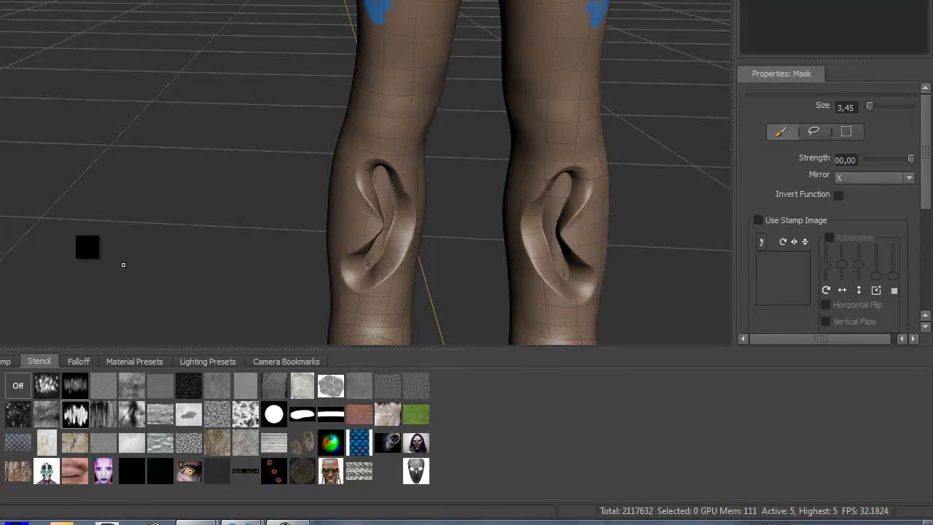
drag(214, 188, 554, 204)
mouse_move(13, 100)
mouse_down()
mouse_move(45, 141)
mouse_move(70, 216)
mouse_up()
- Show the face mask stencil 21806.jpg over the marine's torso and turn the stencil off again
alt+middle_drag(289, 165, 290, 365)
alt+drag(288, 300, 33, 295)
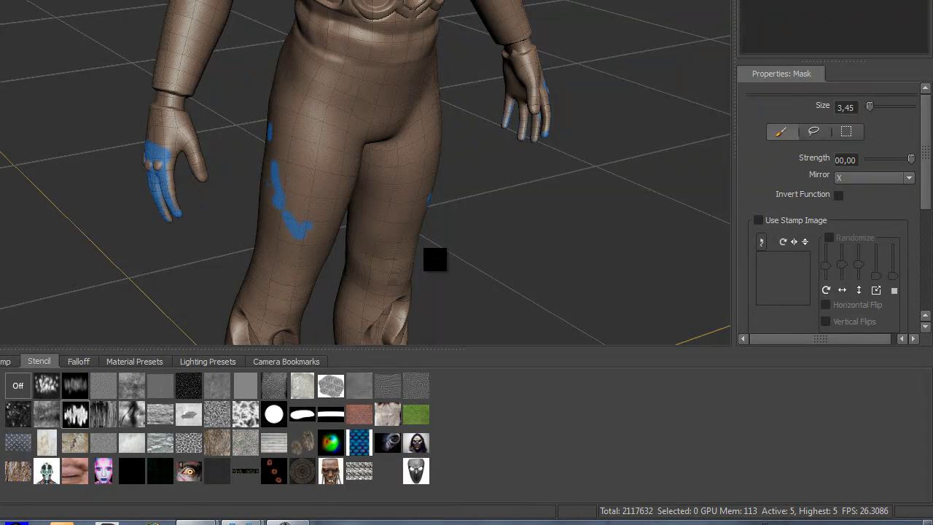
alt+middle_drag(541, 201, 471, 357)
alt+drag(555, 226, 458, 224)
alt+drag(612, 289, 431, 263)
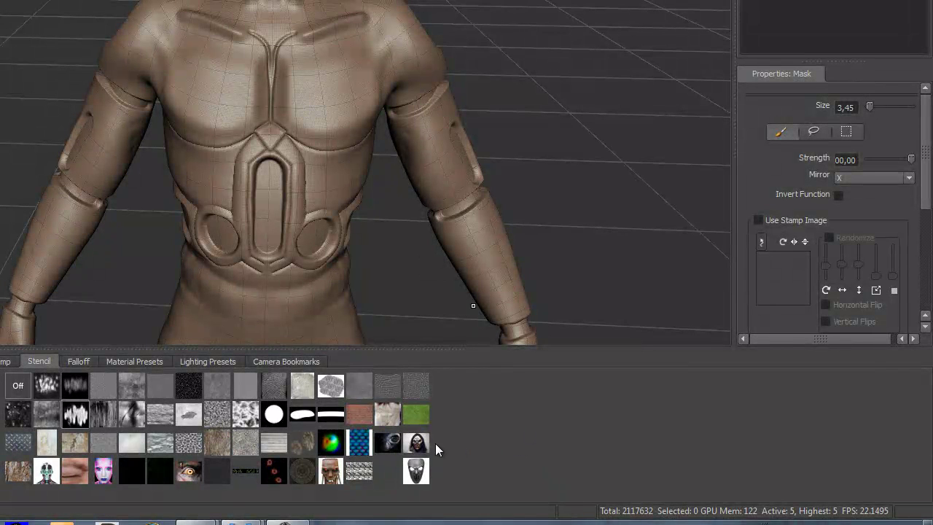
click(421, 476)
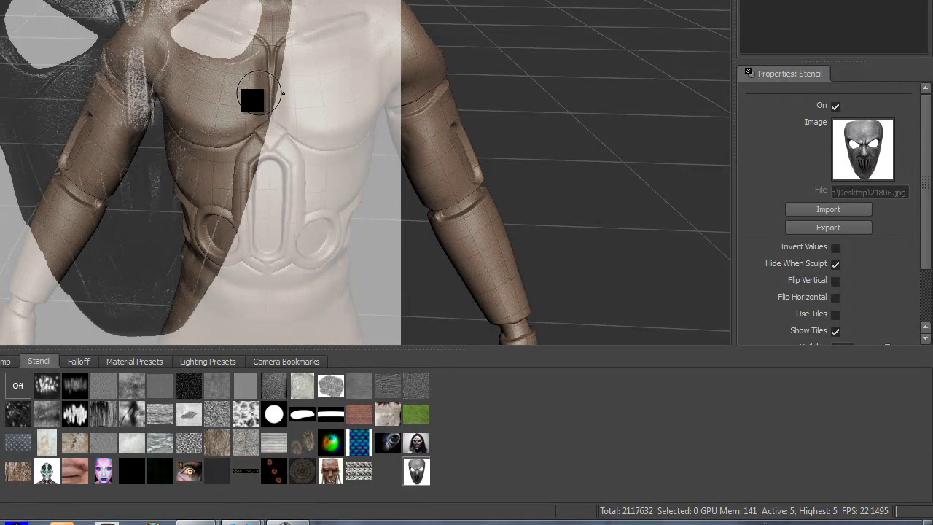
key(q)
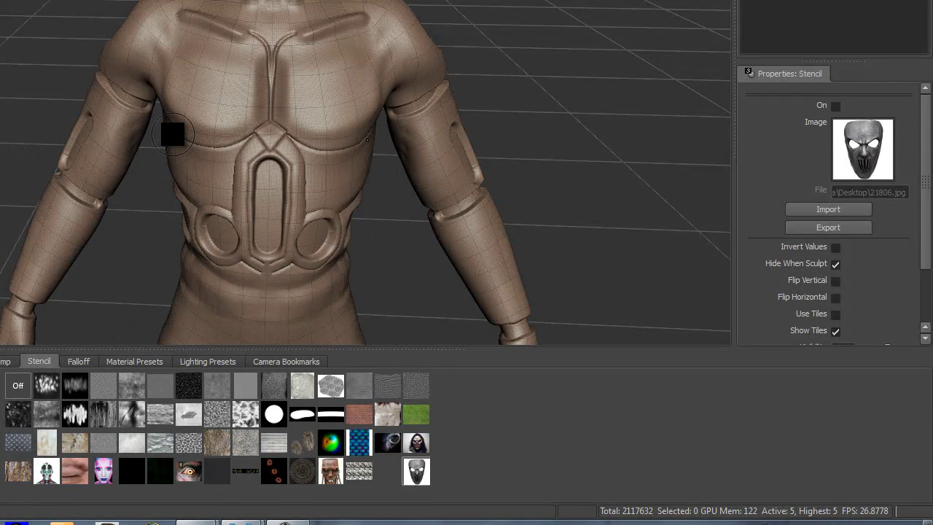
- Inspect the sculpted details on the marine's head and shoulder and the ridges on both shins
alt+middle_drag(506, 79, 473, 143)
alt+drag(473, 143, 225, 134)
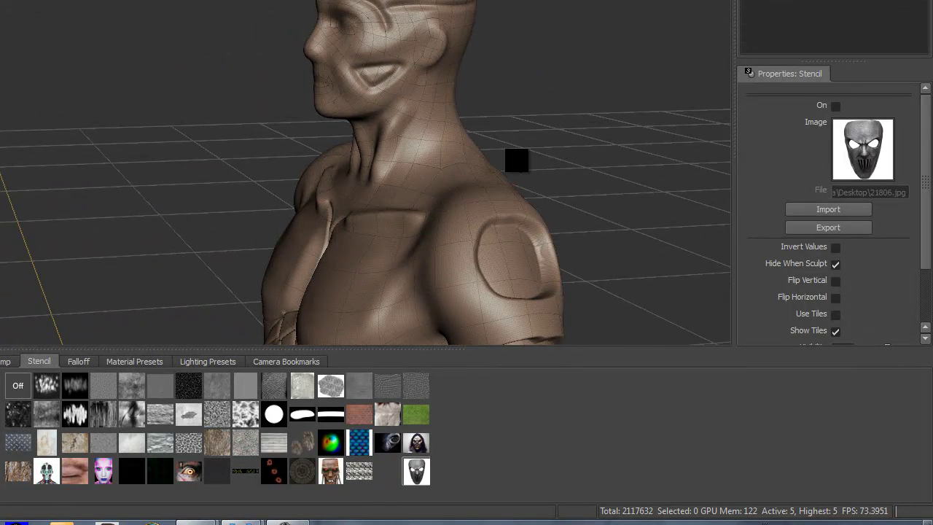
alt+middle_drag(513, 156, 499, 36)
alt+right_drag(499, 36, 423, 202)
mouse_move(426, 209)
alt+mouse_down()
mouse_move(427, 165)
mouse_move(635, 165)
alt+mouse_up()
mouse_move(284, 79)
alt+mouse_down()
mouse_move(285, 150)
mouse_move(340, 187)
mouse_move(477, 185)
mouse_move(337, 207)
mouse_move(319, 198)
mouse_move(449, 236)
mouse_move(430, 192)
mouse_move(343, 234)
mouse_move(358, 150)
mouse_move(358, 203)
alt+mouse_up()
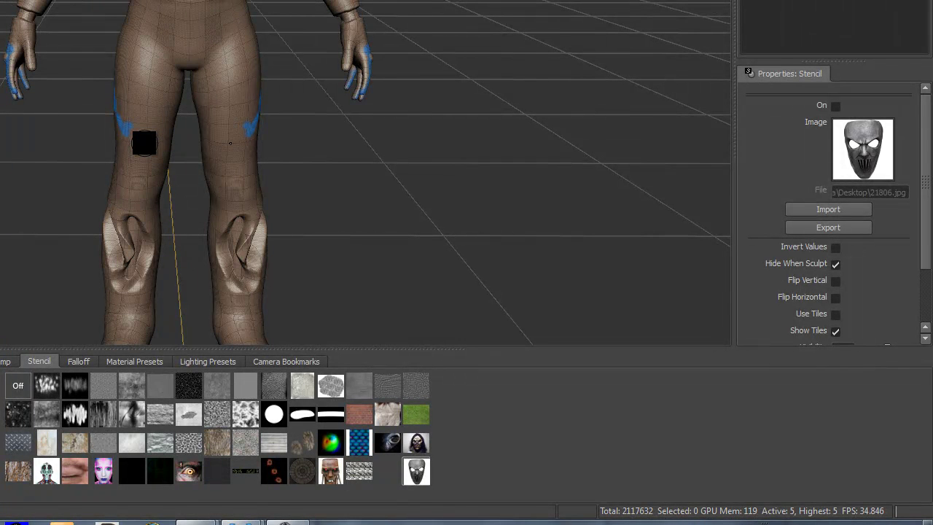
- Undo the sculpted ridges and bumps on both of the marine's shins
mouse_move(273, 127)
alt+mouse_down()
mouse_move(339, 177)
mouse_move(343, 146)
mouse_move(332, 170)
alt+mouse_up()
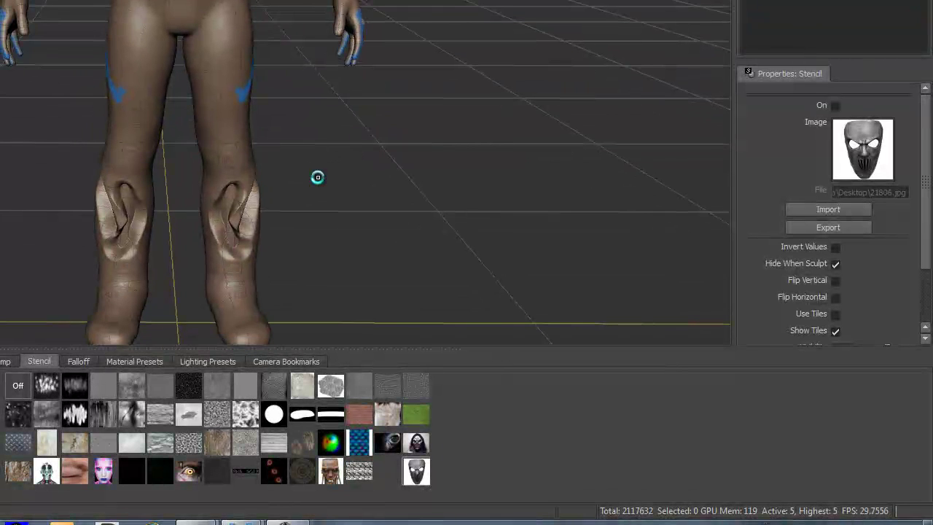
key(ctrl+z)
key(ctrl+z)
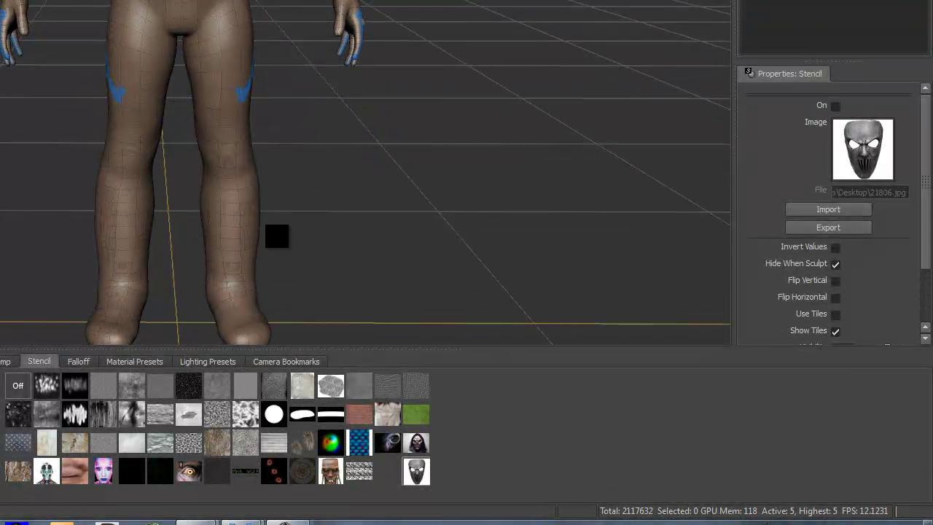
key(ctrl+z)
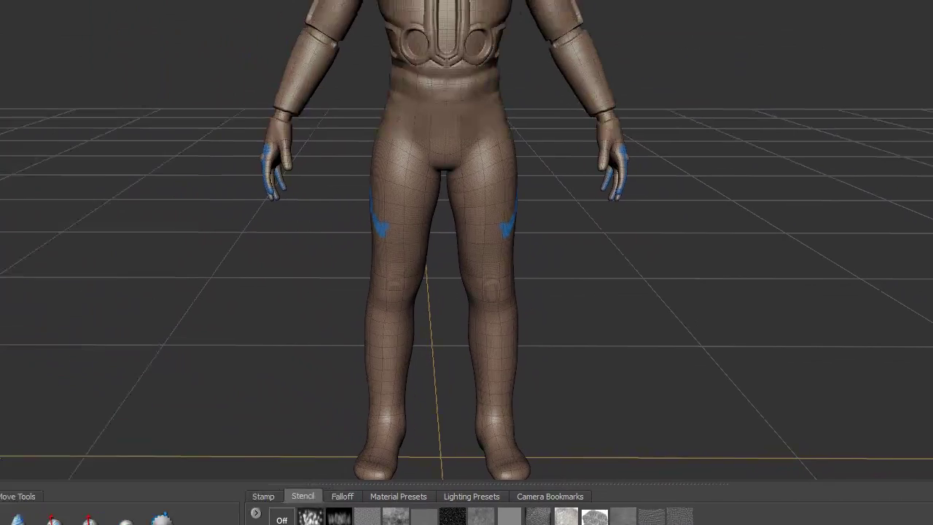
- Start a new scene and look through the starting-point models offered for a new sculpture, from Basic Head to T Rex
click(13, 23)
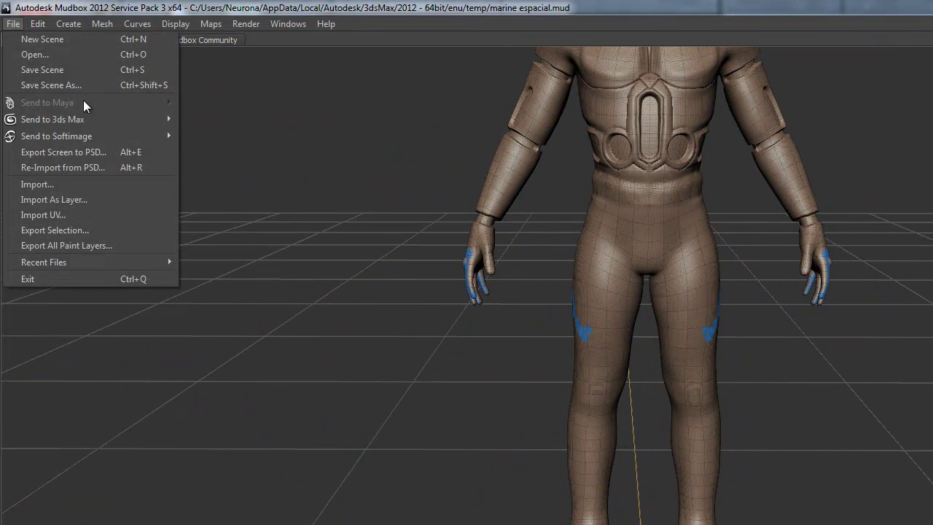
click(66, 39)
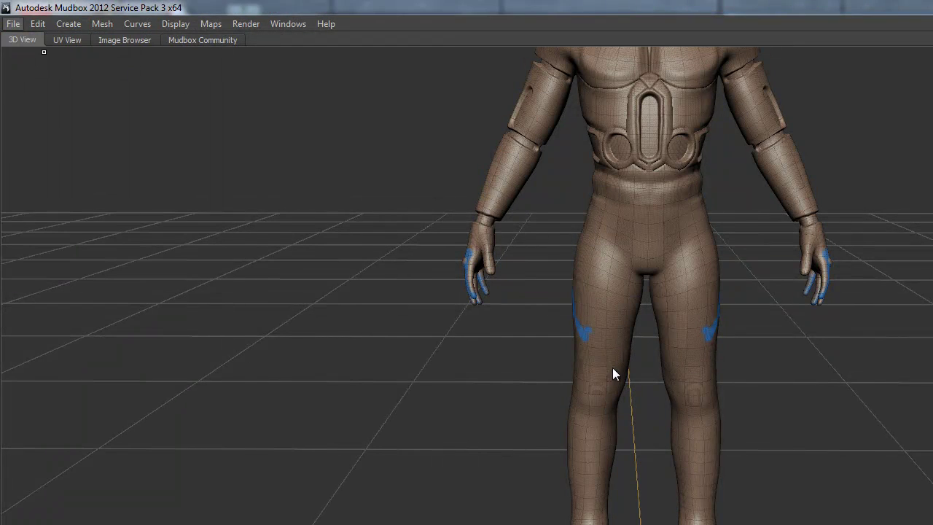
scroll(843, 394, down, 1)
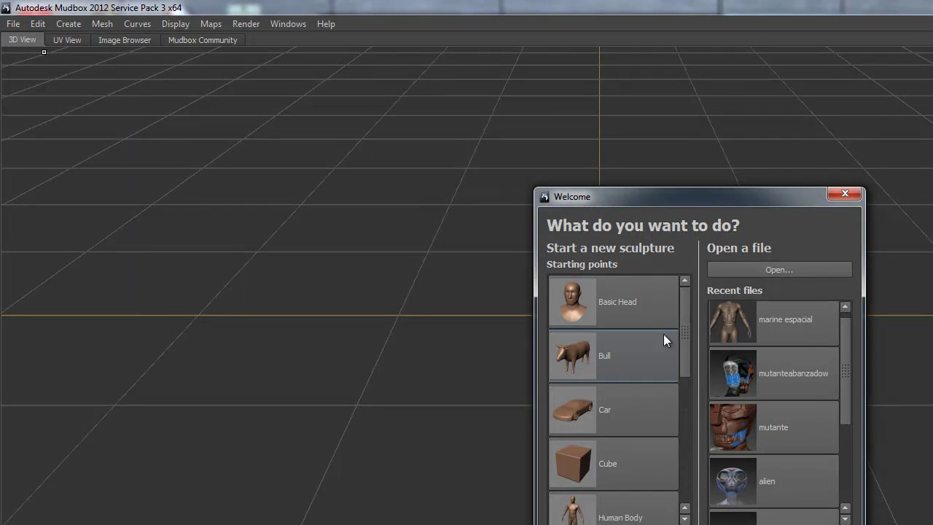
drag(688, 307, 692, 352)
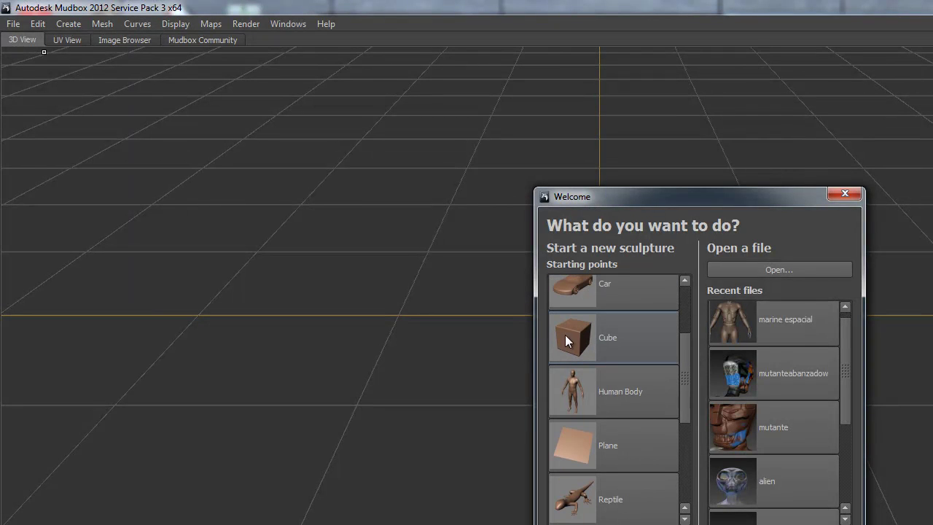
scroll(591, 453, down, 2)
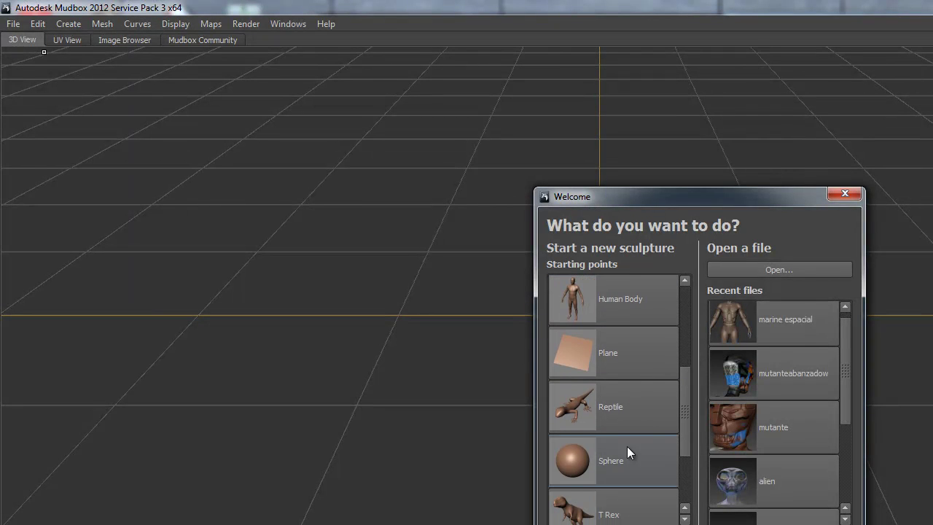
drag(684, 424, 686, 366)
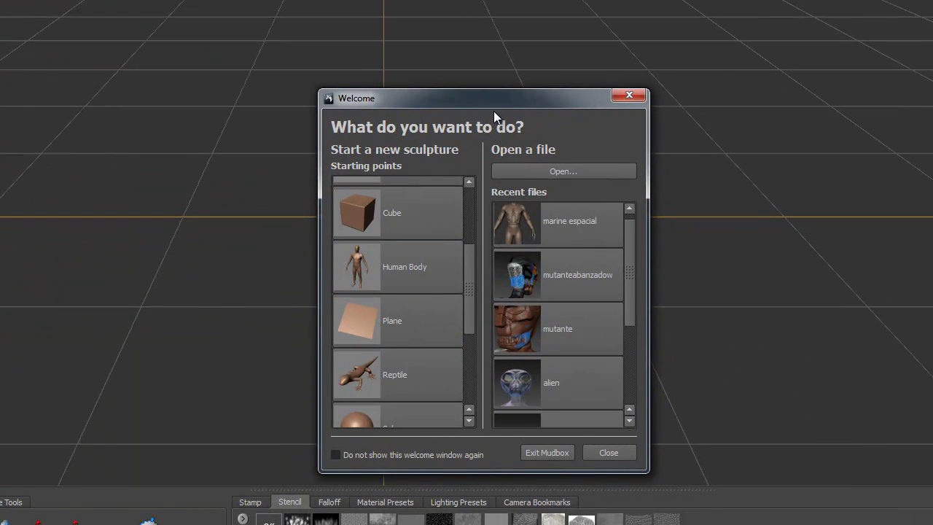
drag(485, 97, 455, 63)
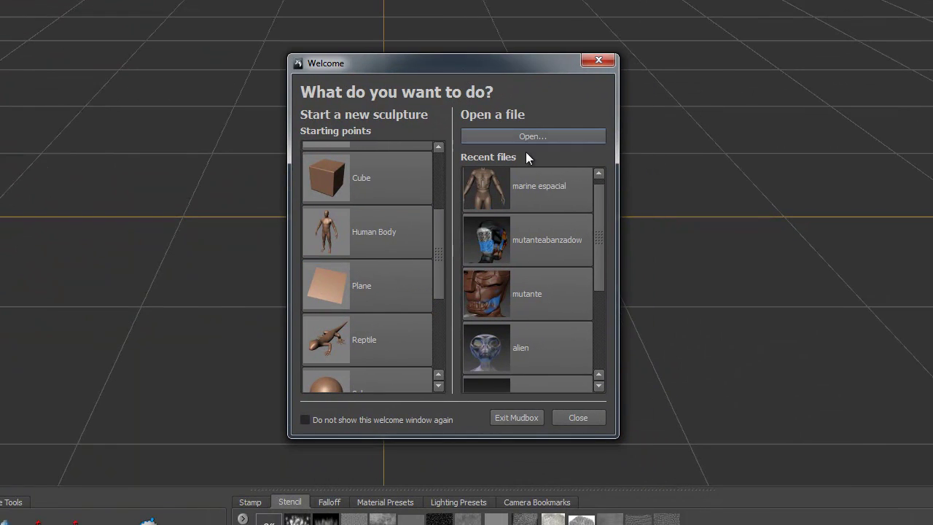